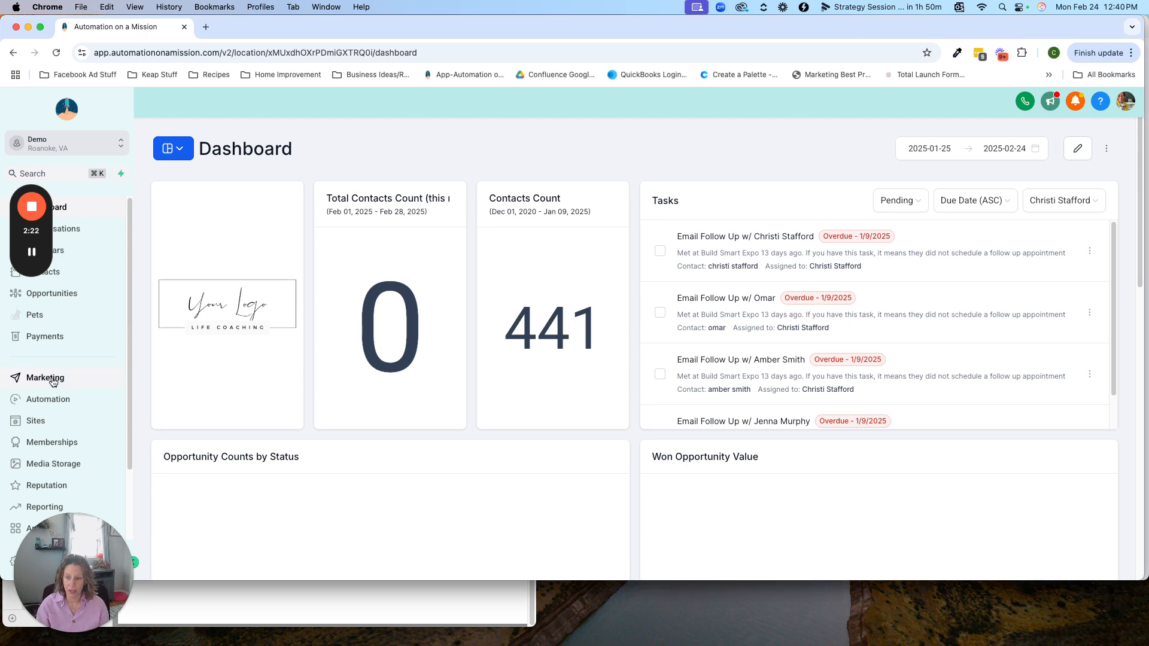
Step: Create a new form from scratch in the Sites forms builder
{"action": "left_click", "coordinate": [35, 425]}
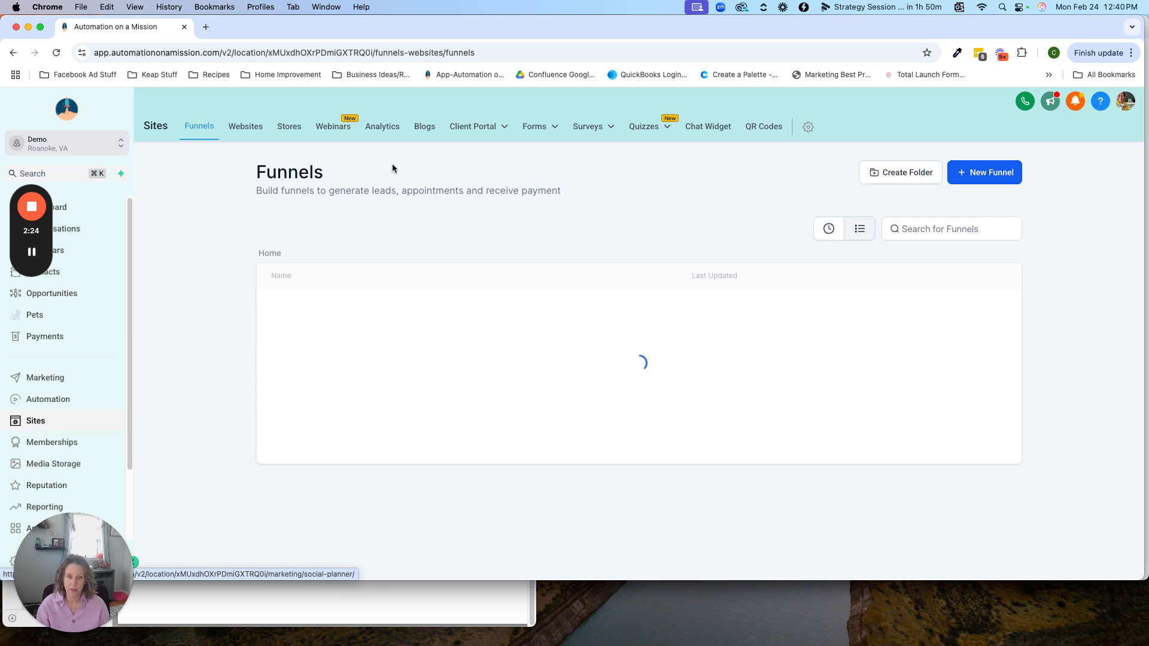
{"action": "mouse_move", "coordinate": [530, 128]}
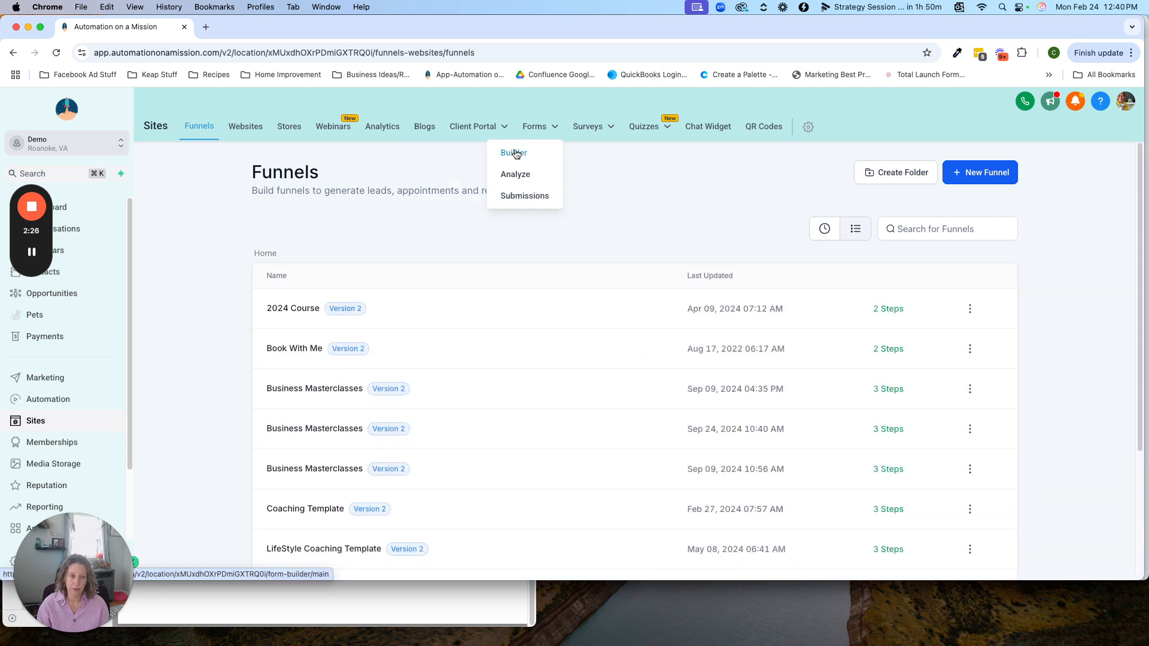
{"action": "left_click", "coordinate": [512, 153]}
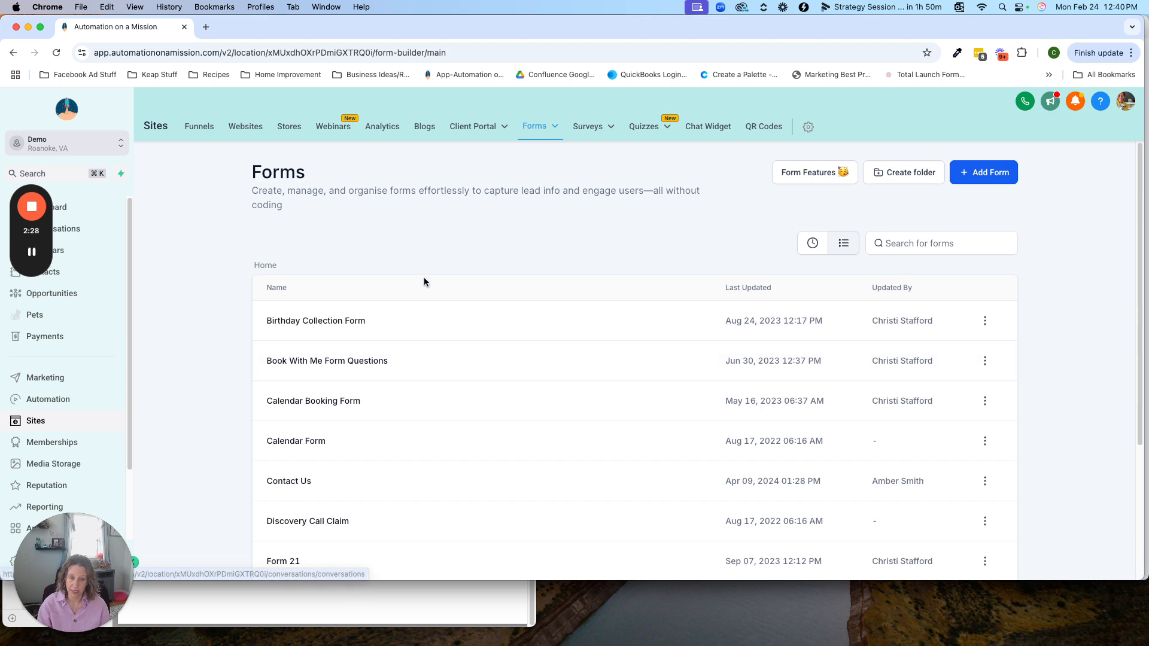
{"action": "left_click", "coordinate": [985, 175]}
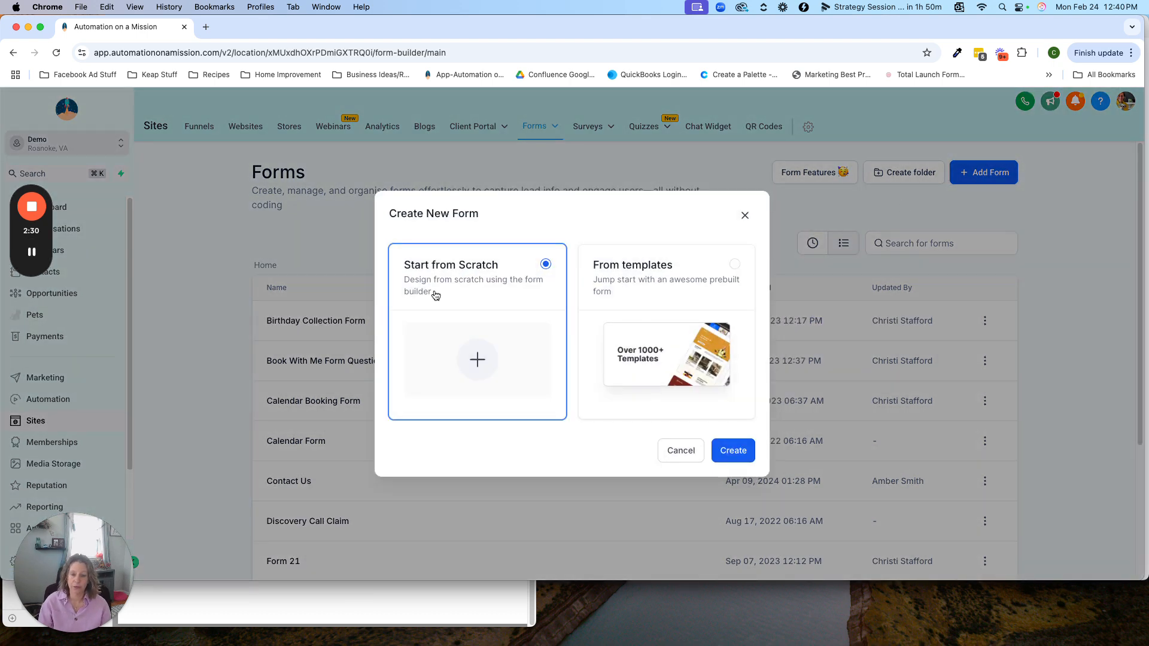
{"action": "left_click", "coordinate": [726, 458]}
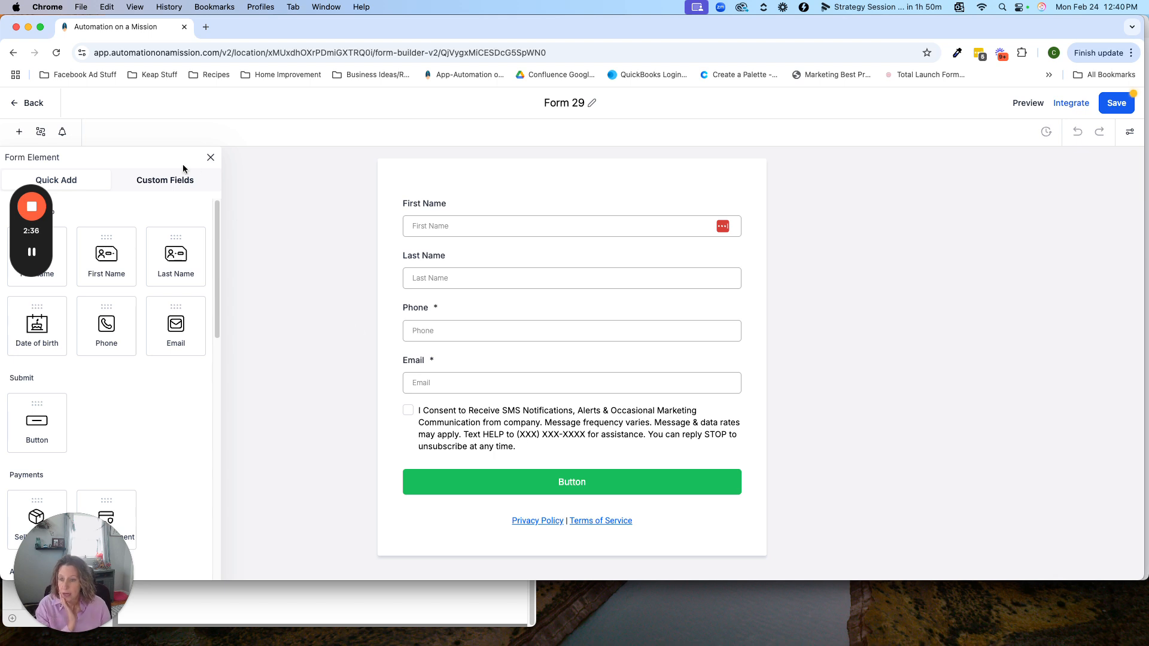
Step: Delete the SMS consent checkbox from the new form
{"action": "left_click", "coordinate": [159, 182]}
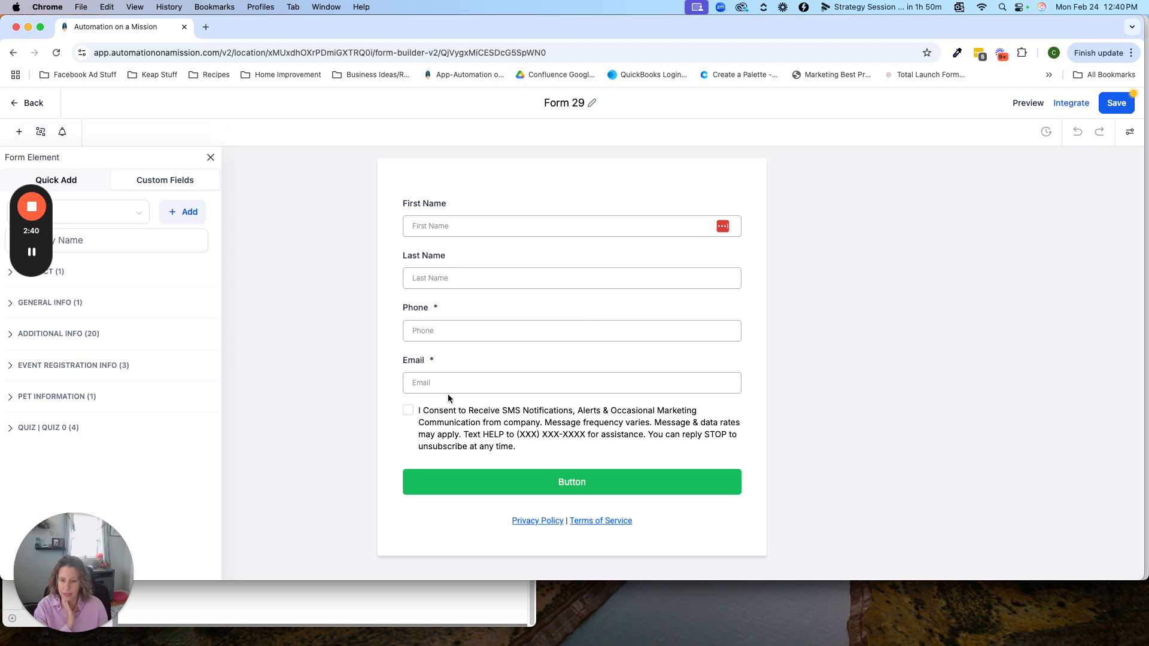
{"action": "left_click", "coordinate": [594, 430]}
{"action": "left_click", "coordinate": [740, 405]}
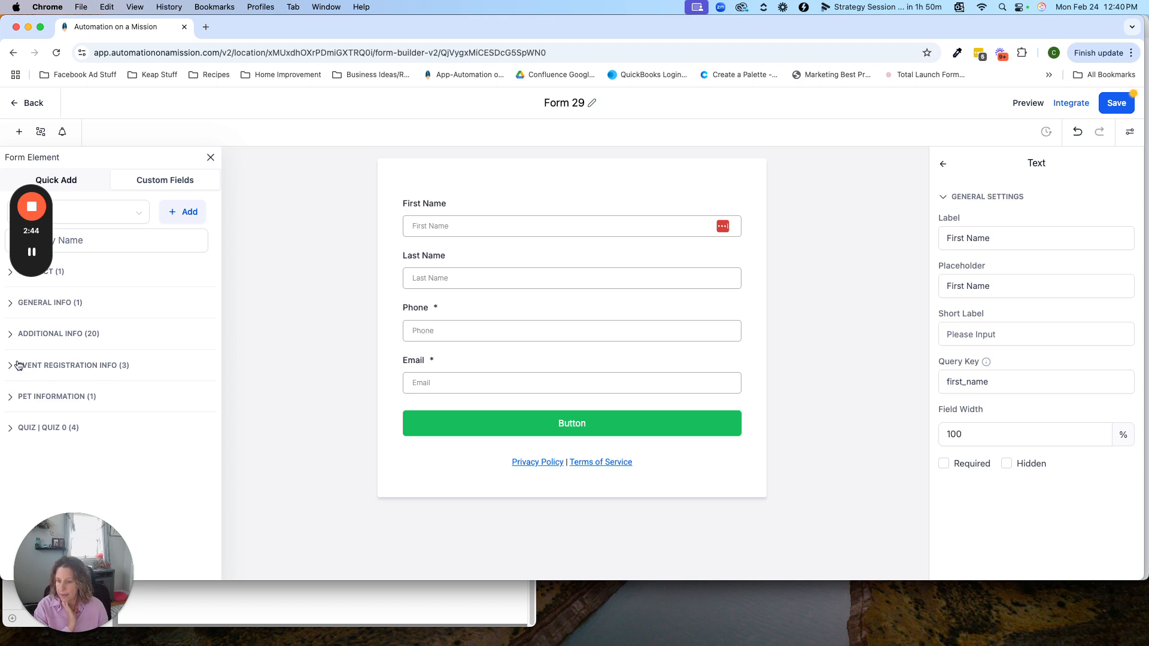
Step: Add the custom field "What is your favorite color?" from Additional Info below the Email field
{"action": "left_click", "coordinate": [23, 336]}
{"action": "scroll", "coordinate": [156, 389], "scroll_direction": "down", "scroll_amount": 6}
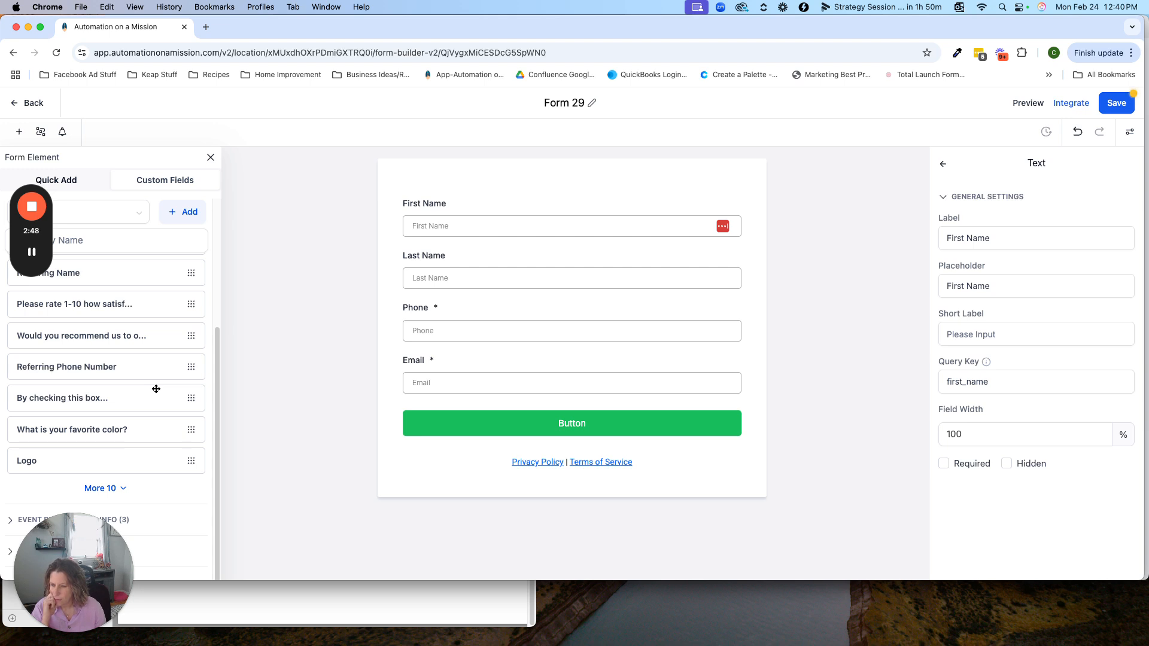
{"action": "left_click_drag", "start_coordinate": [85, 431], "coordinate": [482, 412]}
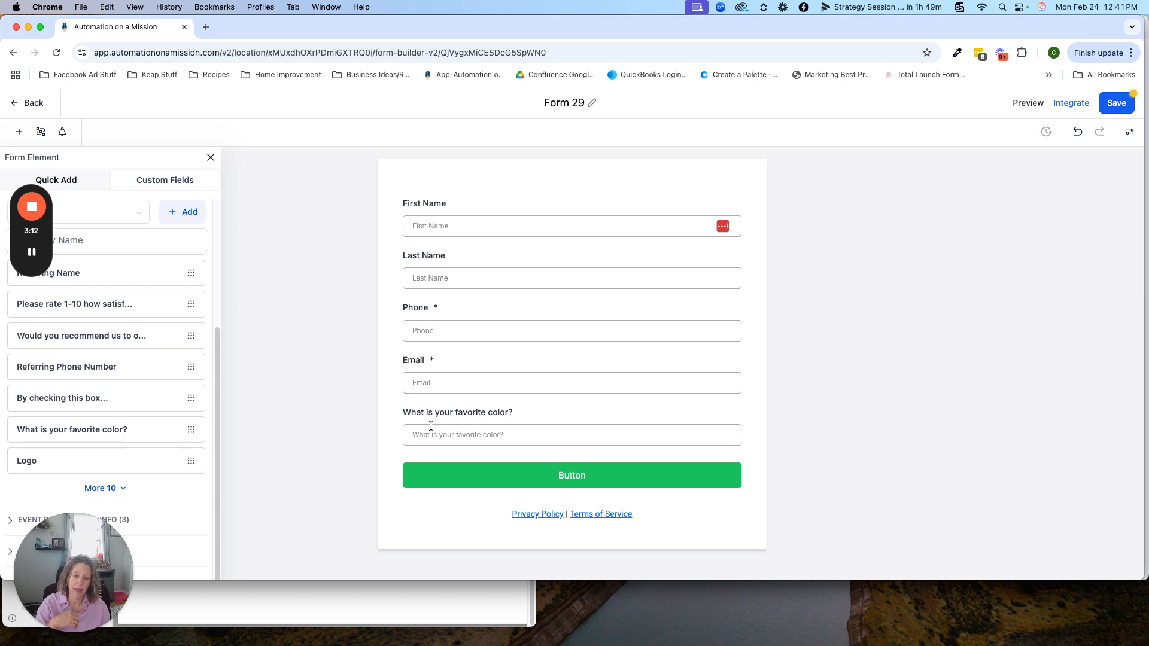
{"action": "left_click", "coordinate": [461, 436]}
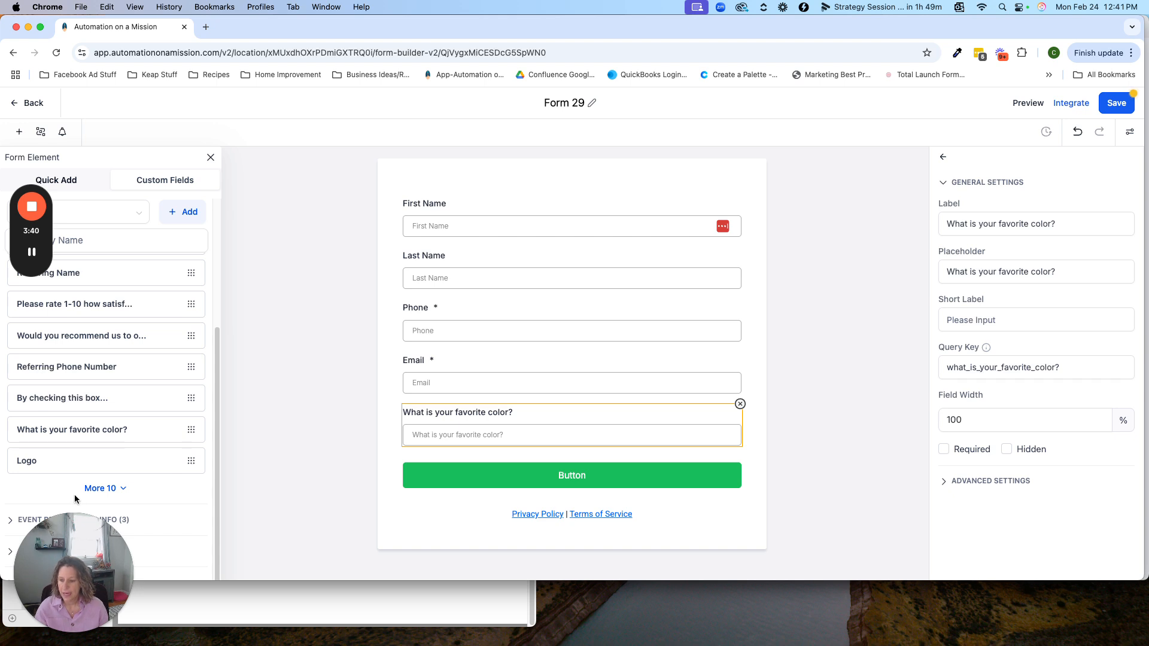
Step: Add the Lead Magnet Name custom field below the favorite color question
{"action": "left_click", "coordinate": [117, 489]}
{"action": "scroll", "coordinate": [118, 489], "scroll_direction": "down", "scroll_amount": 5}
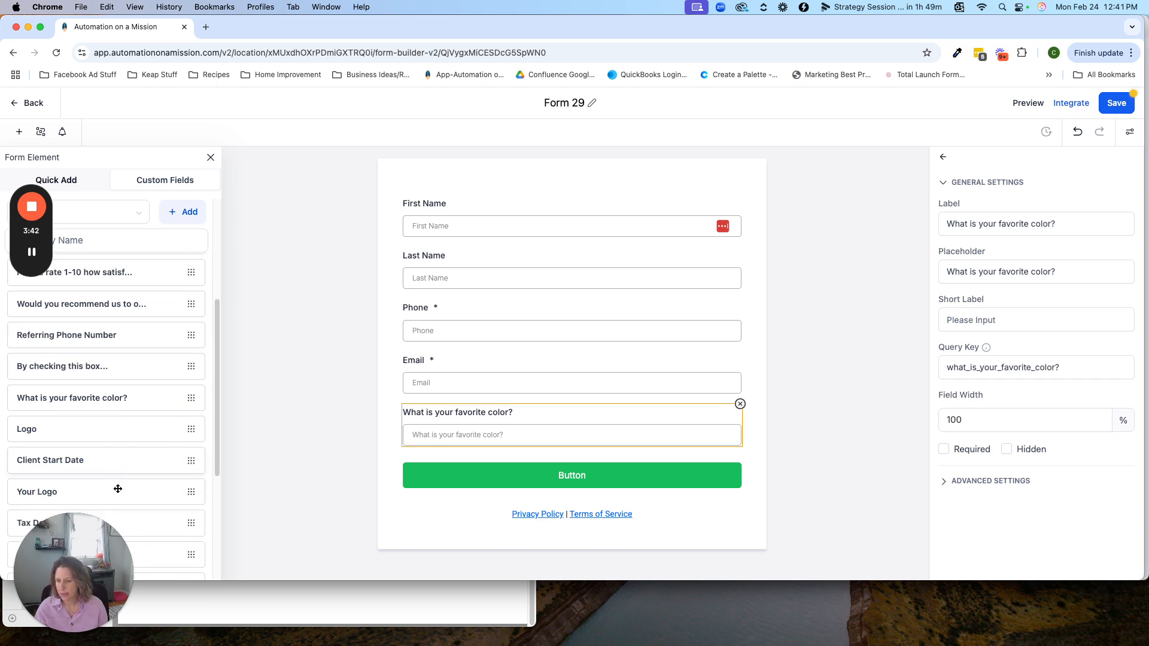
{"action": "scroll", "coordinate": [118, 489], "scroll_direction": "down", "scroll_amount": 2}
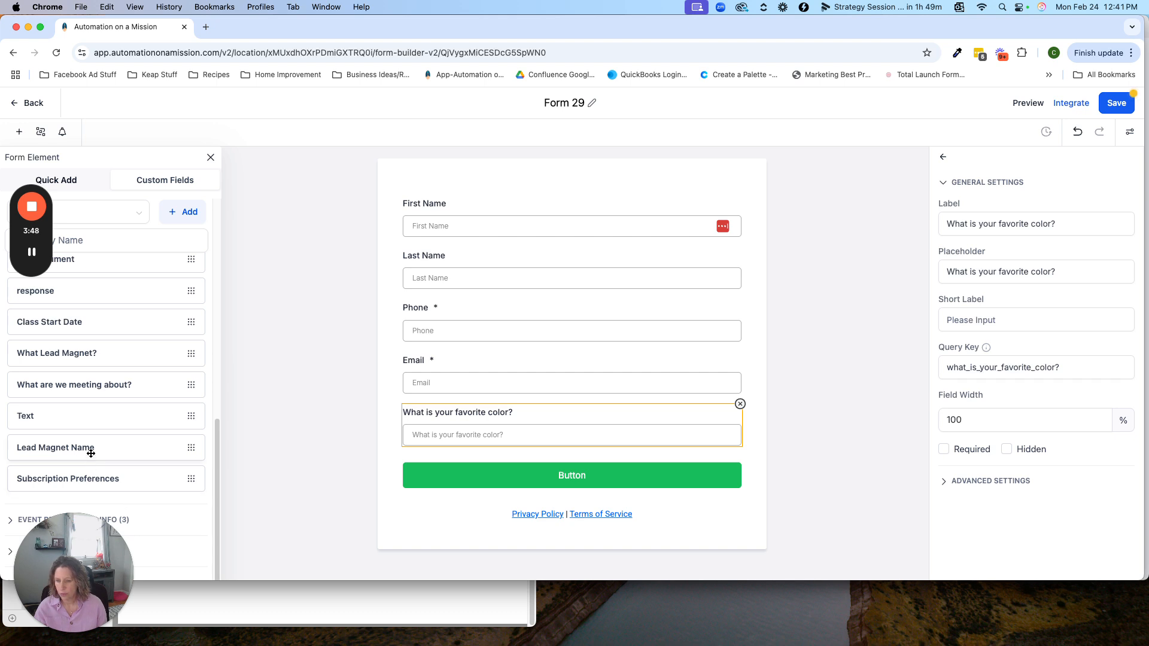
{"action": "left_click_drag", "start_coordinate": [90, 449], "coordinate": [534, 456]}
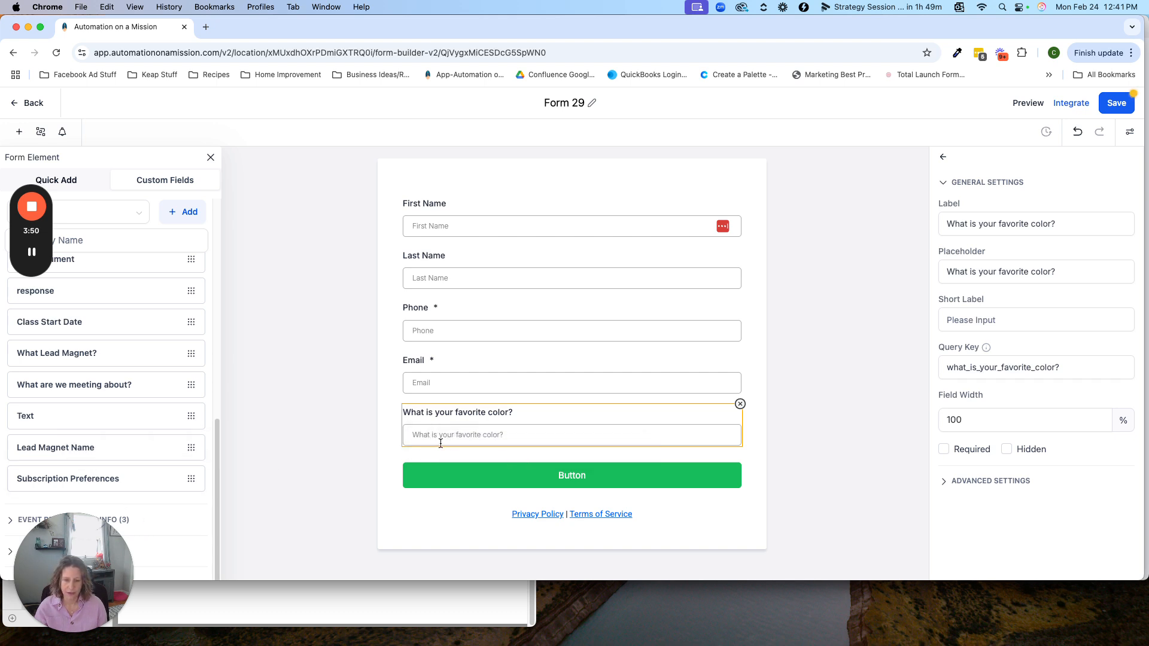
{"action": "left_click", "coordinate": [329, 390]}
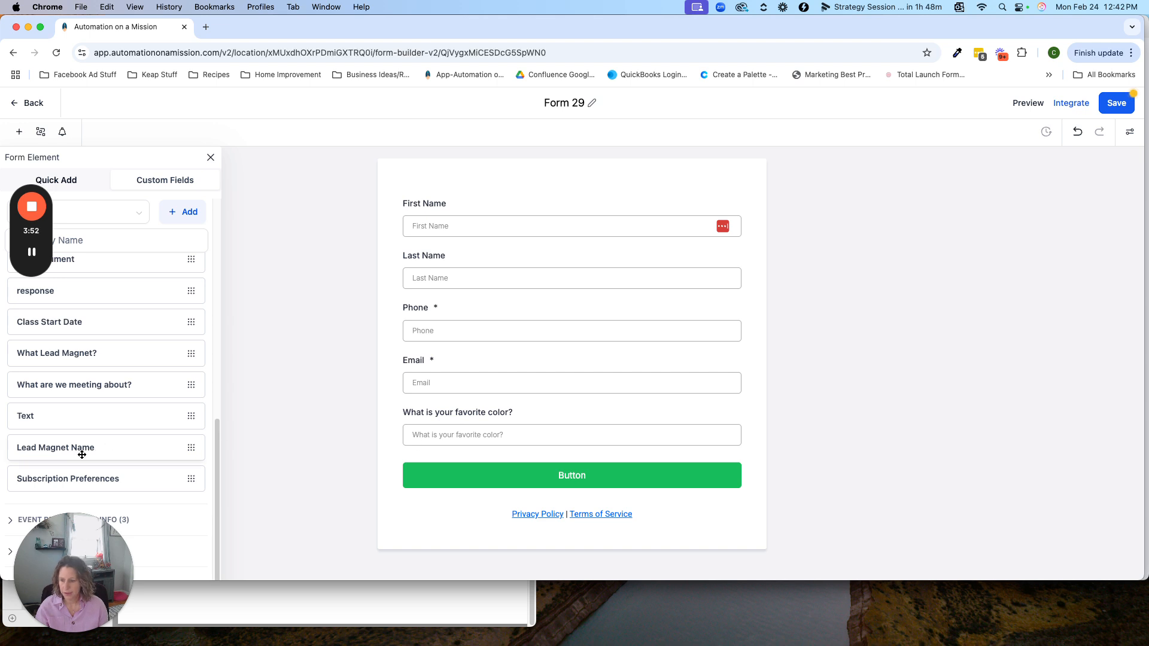
{"action": "left_click_drag", "start_coordinate": [76, 449], "coordinate": [454, 464]}
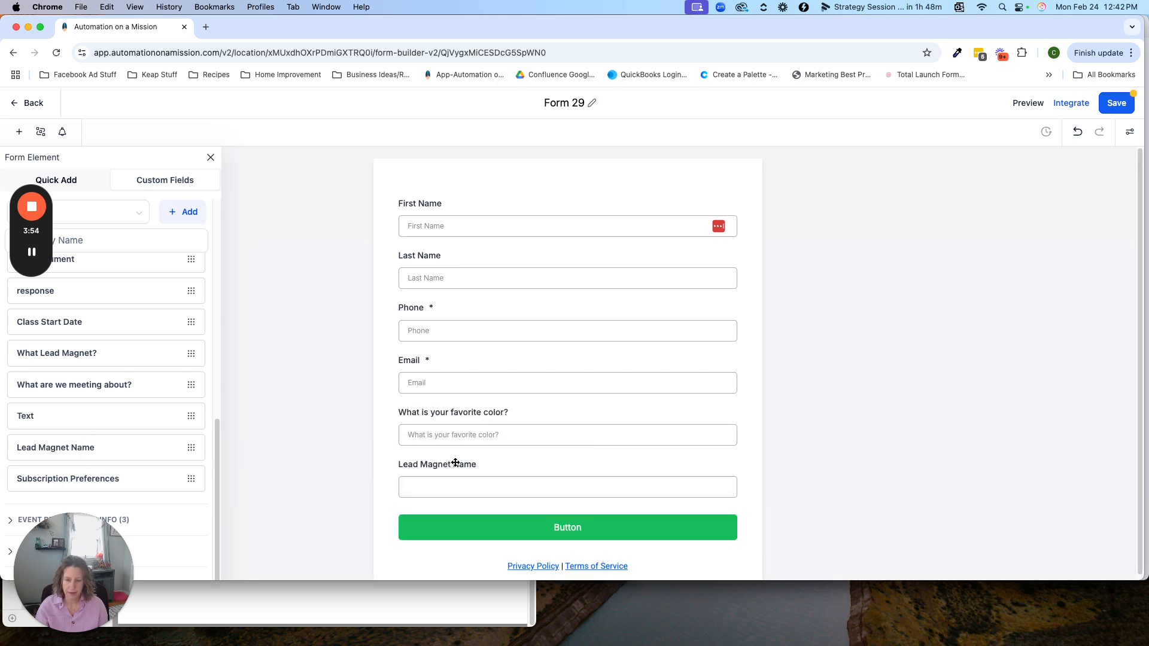
Step: Start a Show/Hide Fields condition based on the "What is your favorite color?" field
{"action": "left_click", "coordinate": [41, 134]}
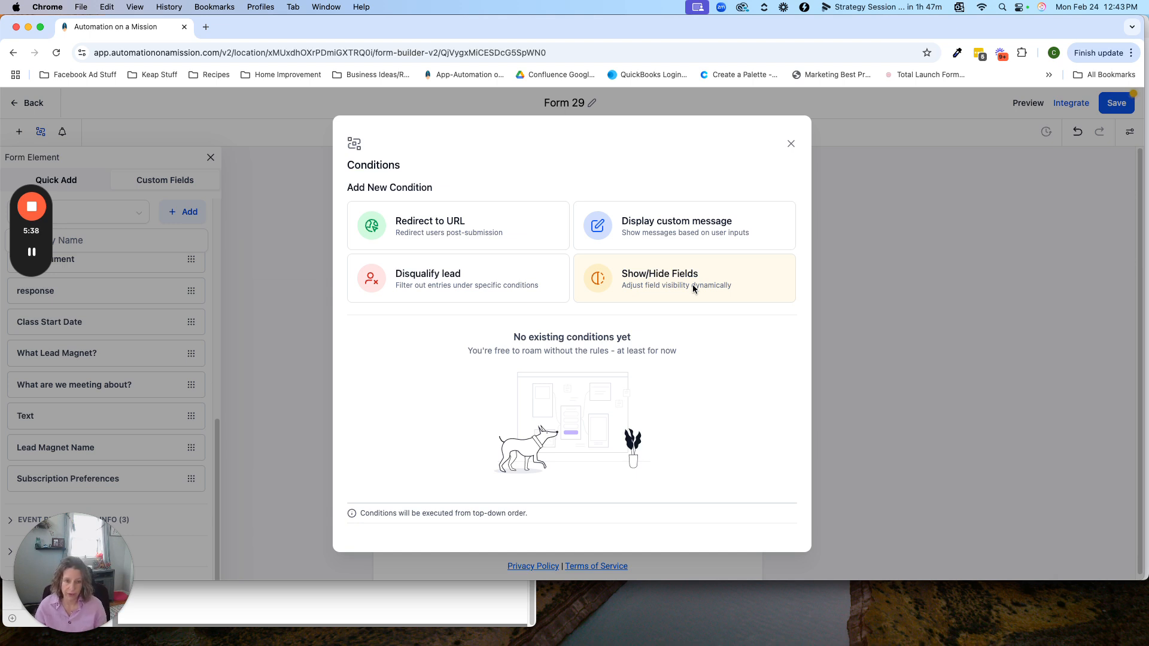
{"action": "left_click", "coordinate": [652, 282]}
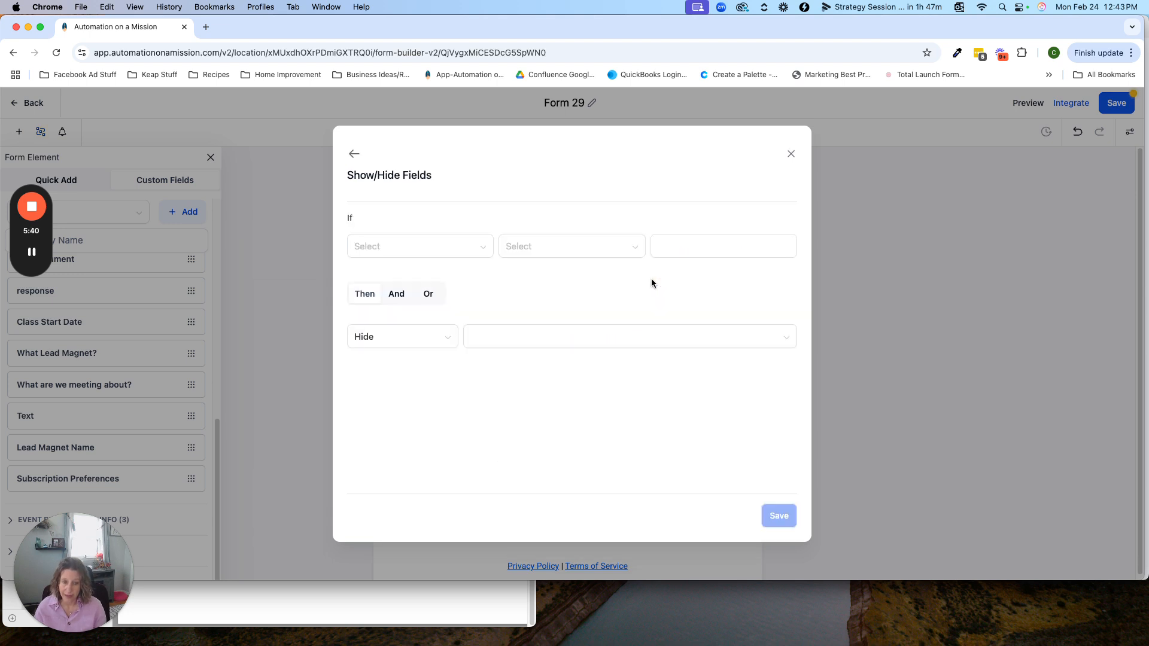
{"action": "left_click", "coordinate": [400, 255]}
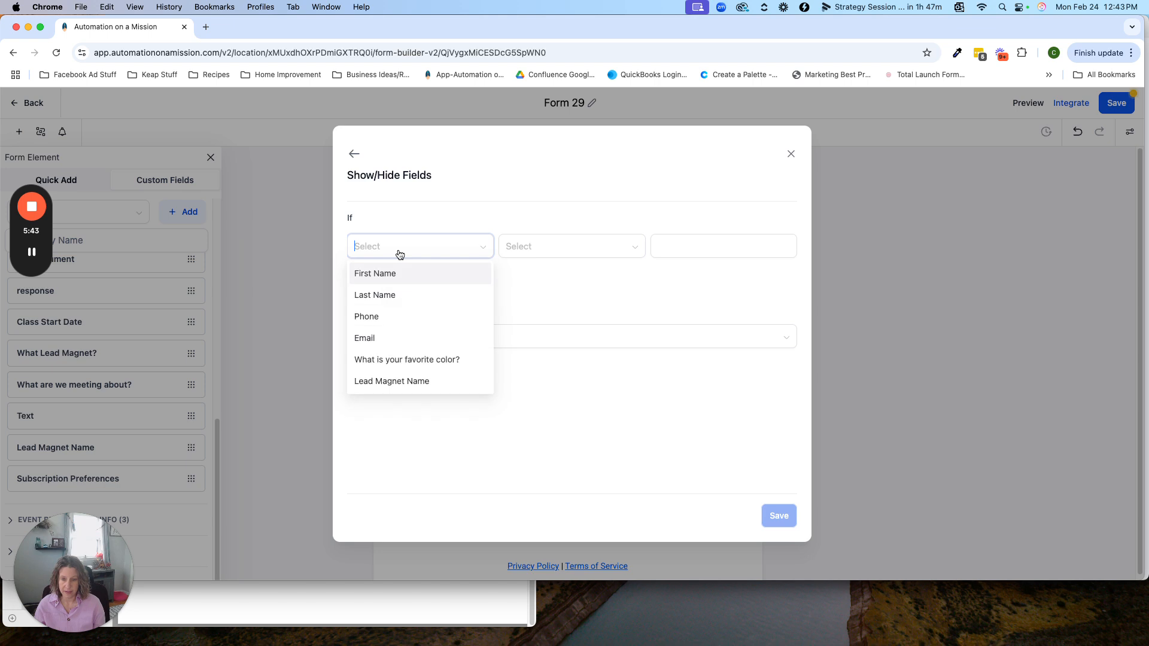
{"action": "left_click", "coordinate": [434, 362]}
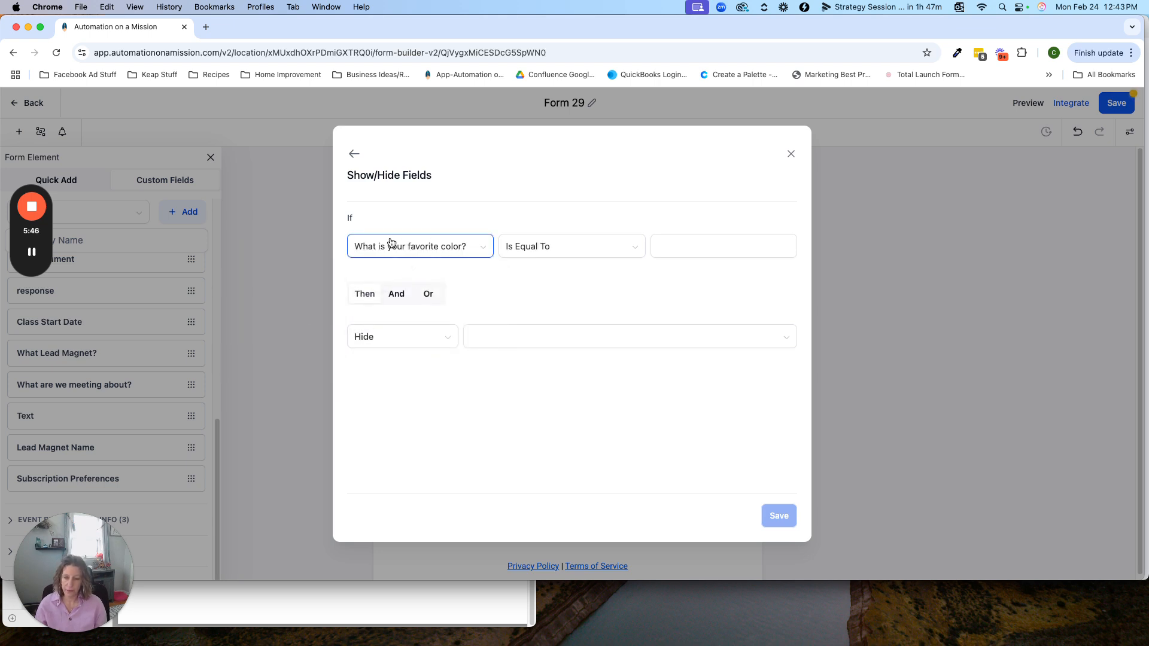
Step: Set the condition's operator to Is Equal To and its value to Blue
{"action": "left_click", "coordinate": [527, 248]}
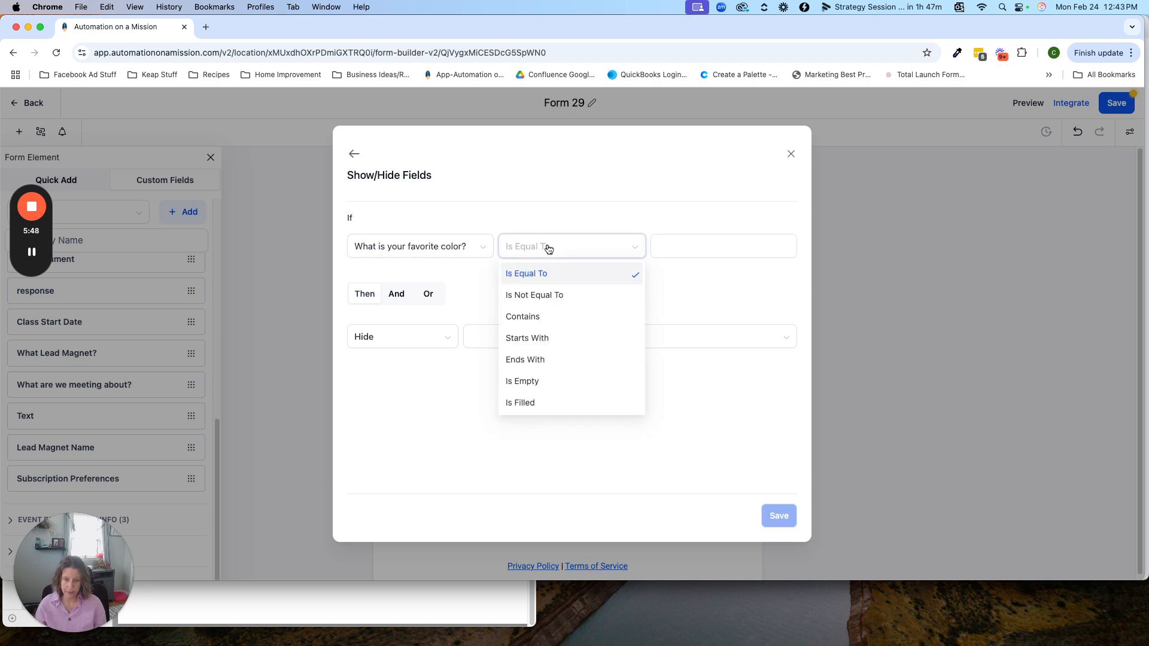
{"action": "left_click", "coordinate": [521, 317]}
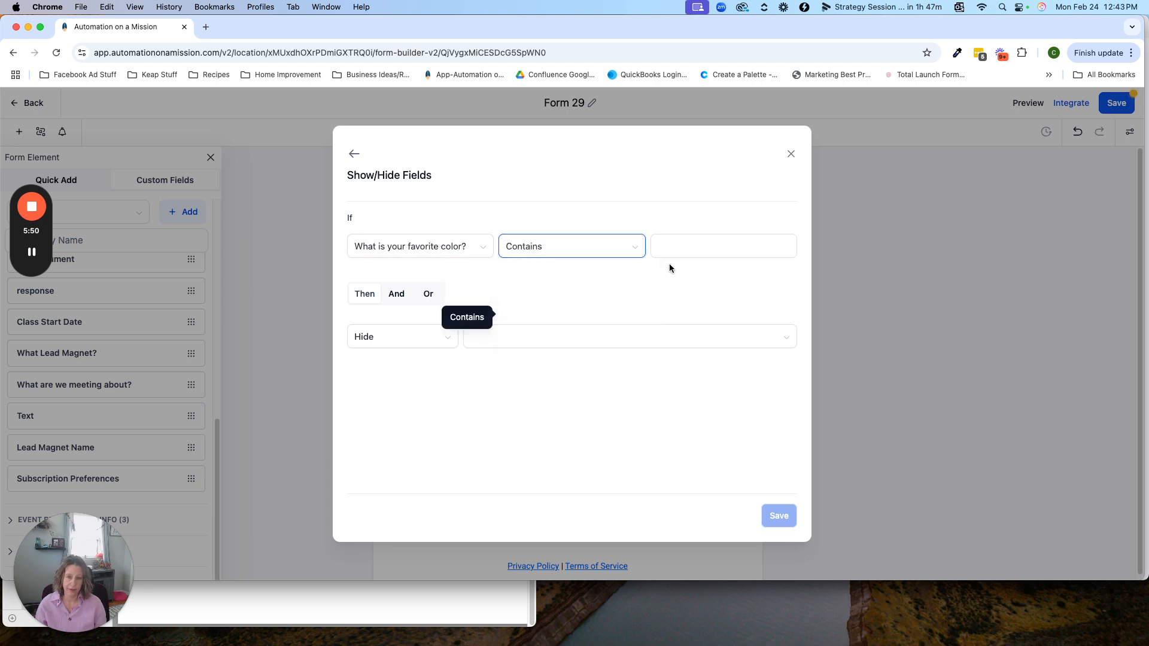
{"action": "left_click", "coordinate": [731, 248]}
{"action": "left_click", "coordinate": [534, 249]}
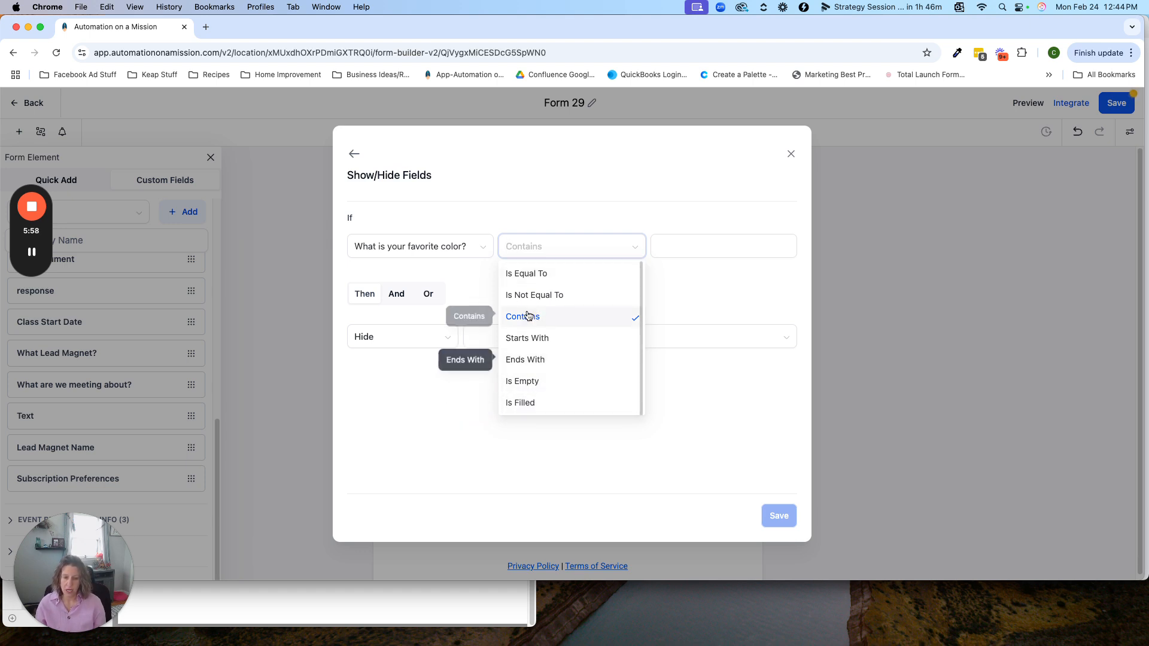
{"action": "left_click", "coordinate": [529, 274]}
{"action": "left_click", "coordinate": [693, 246]}
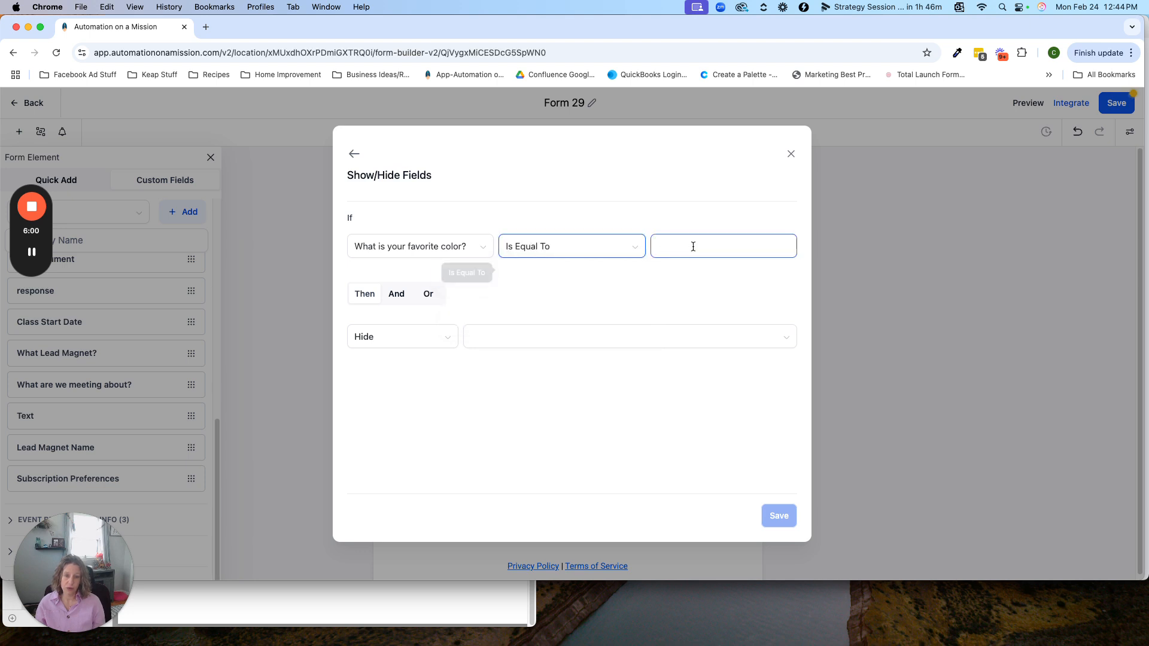
{"action": "type", "text": "Blue"}
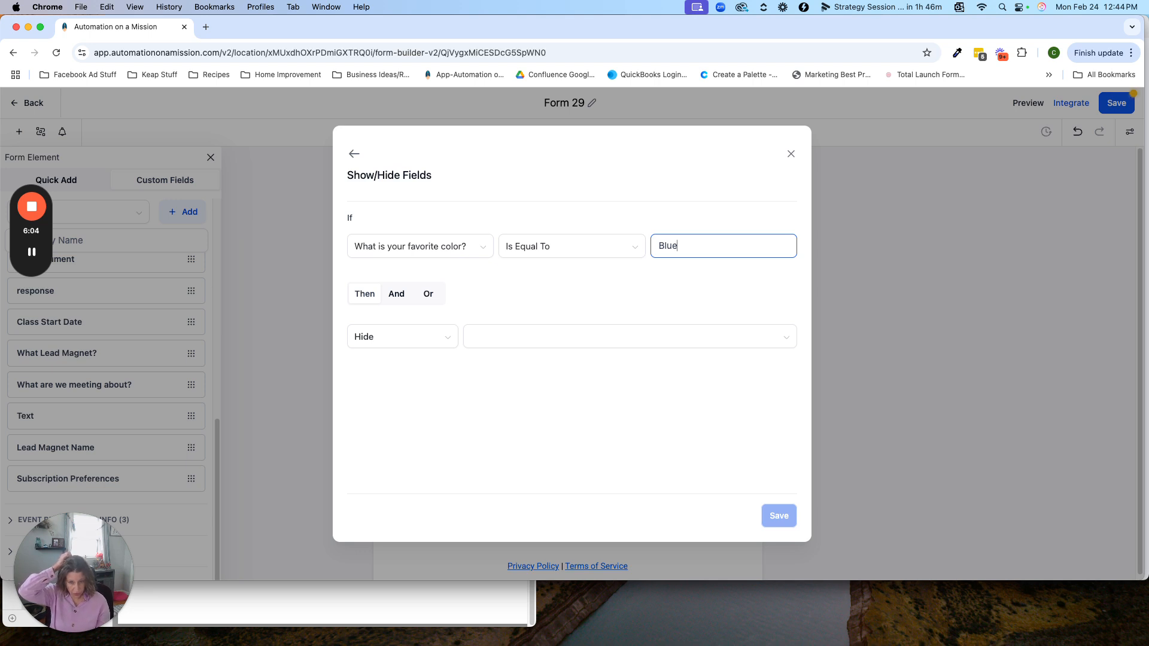
Step: Make the condition show the Lead Magnet Name field and save it
{"action": "left_click", "coordinate": [398, 336]}
{"action": "left_click", "coordinate": [364, 386]}
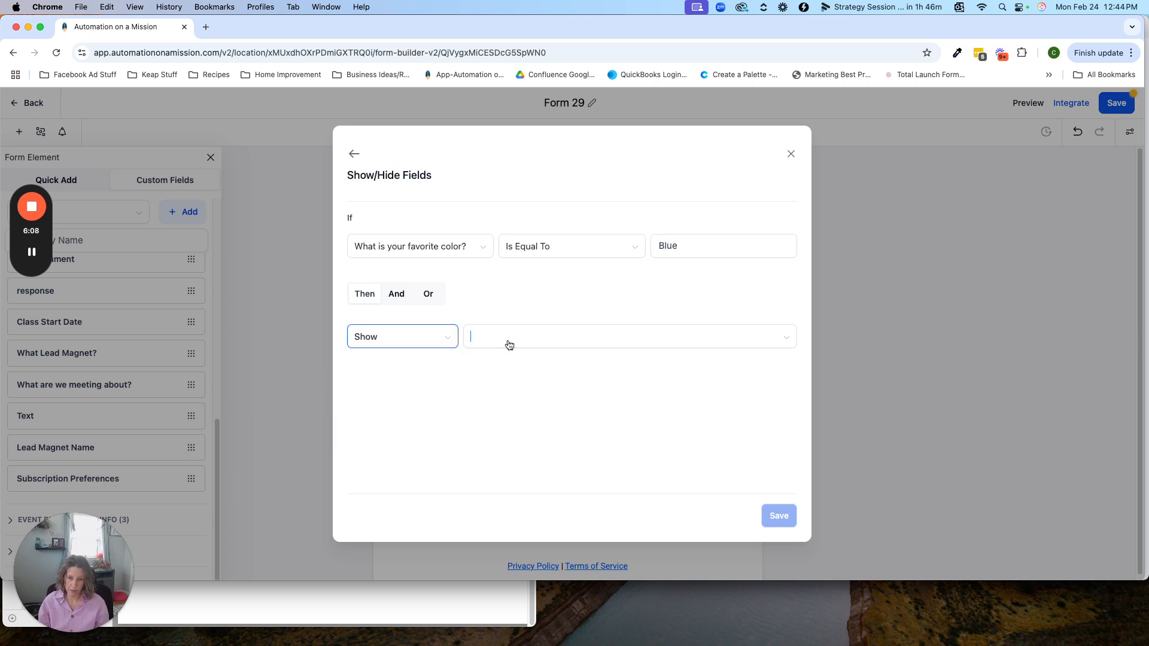
{"action": "left_click", "coordinate": [508, 340]}
{"action": "left_click", "coordinate": [495, 465]}
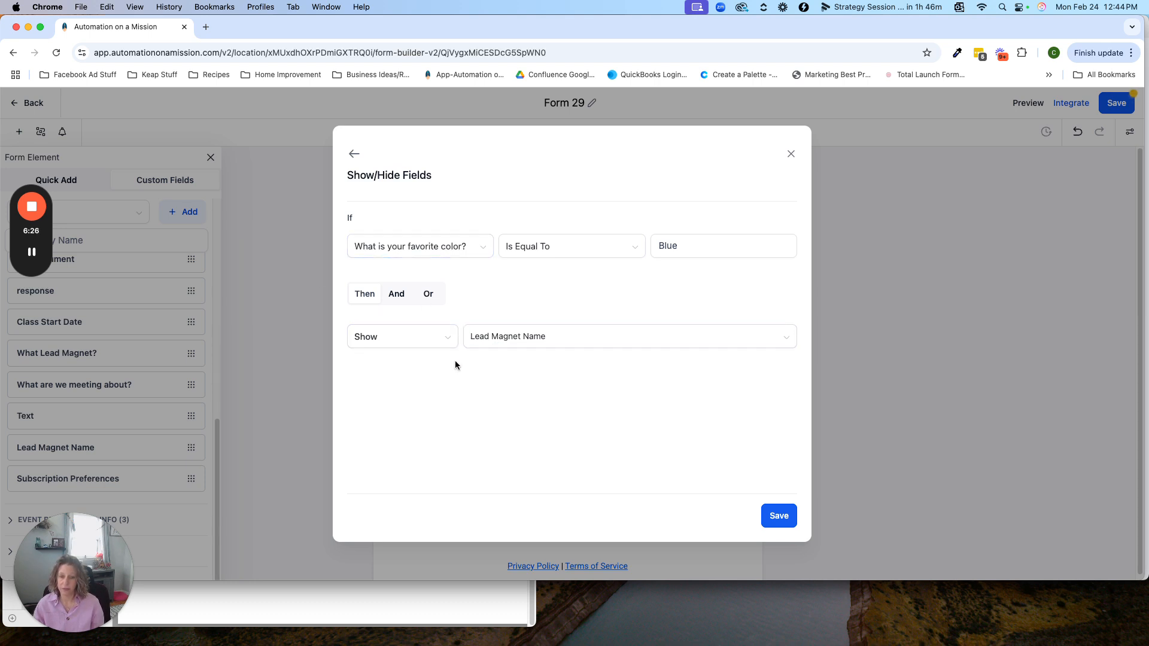
{"action": "left_click", "coordinate": [780, 517]}
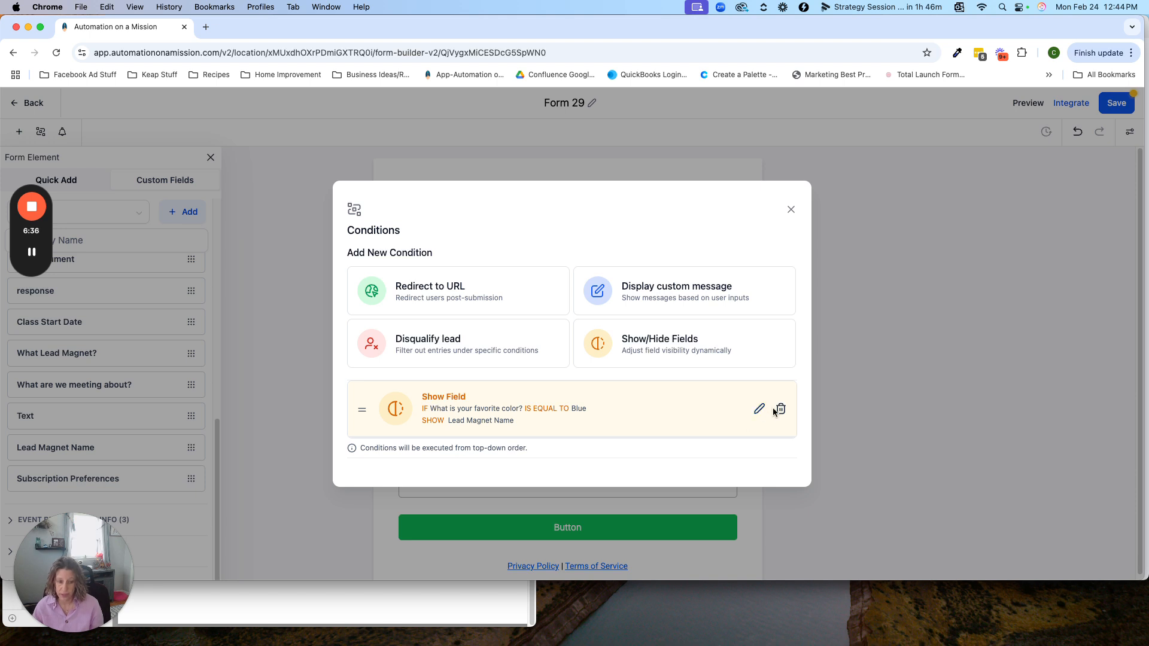
Step: Review the saved condition in the conditions list
{"action": "left_click", "coordinate": [791, 212]}
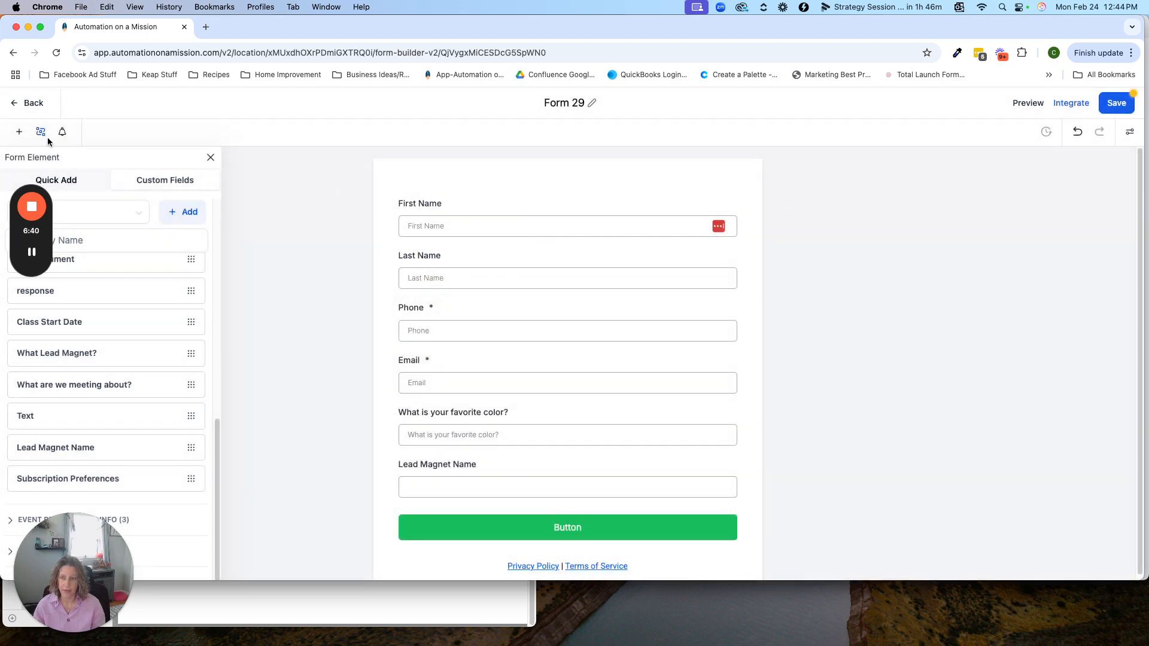
{"action": "left_click", "coordinate": [41, 131]}
{"action": "left_click", "coordinate": [791, 211]}
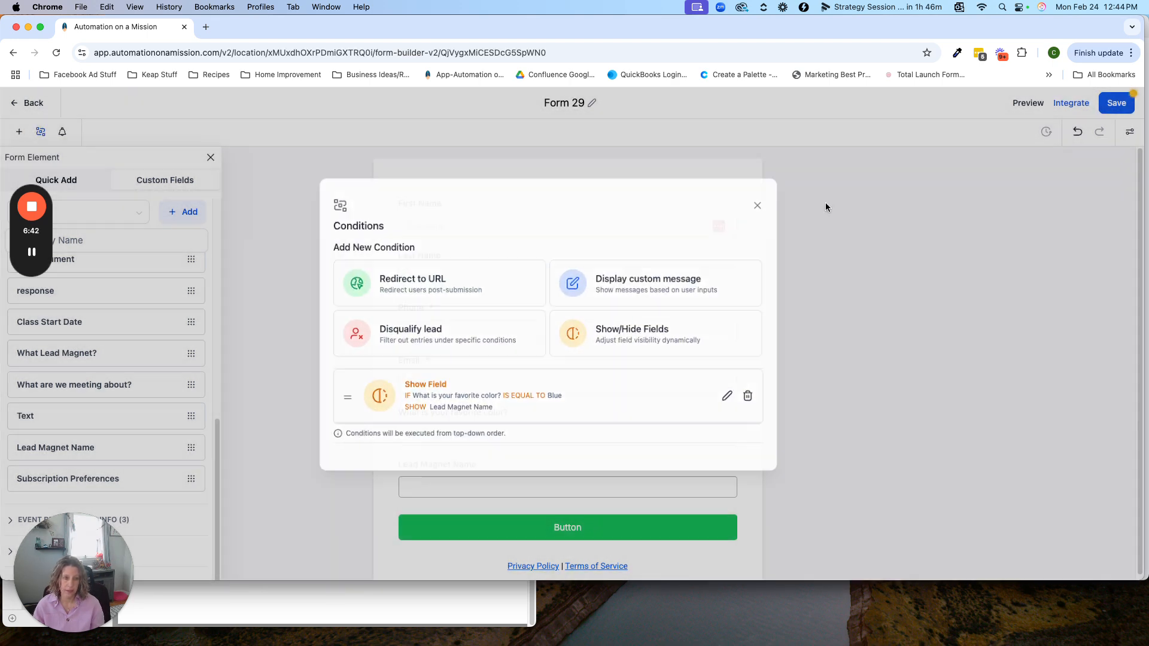
Step: Save the form and open the Options section of its style settings
{"action": "left_click", "coordinate": [1123, 105]}
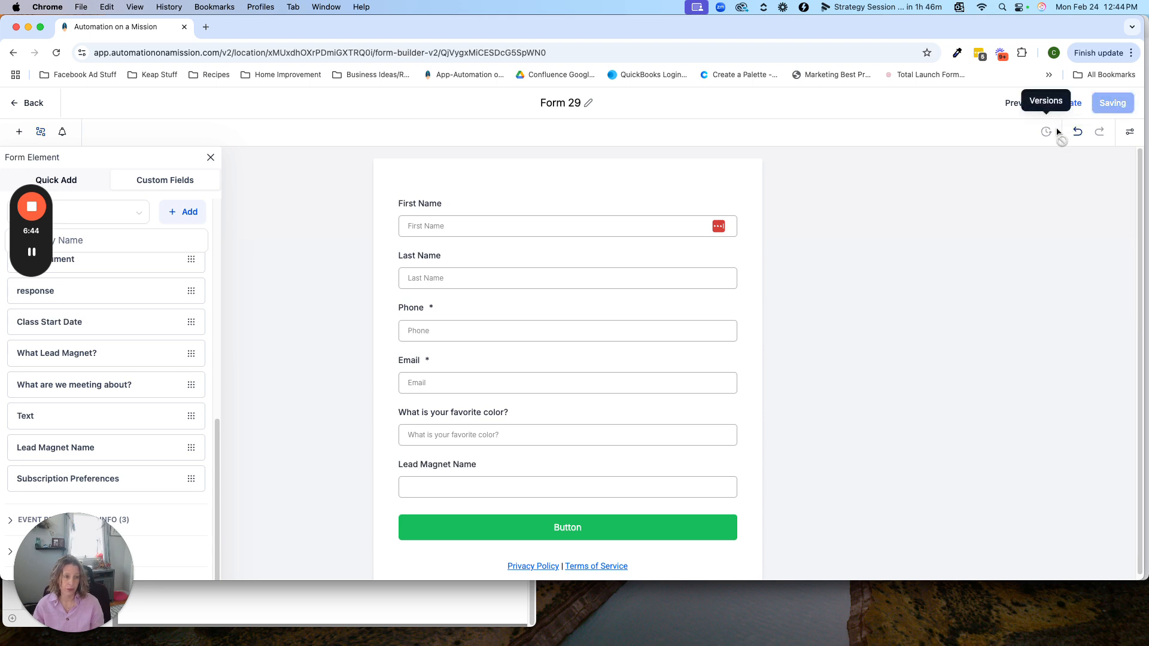
{"action": "left_click", "coordinate": [1129, 135]}
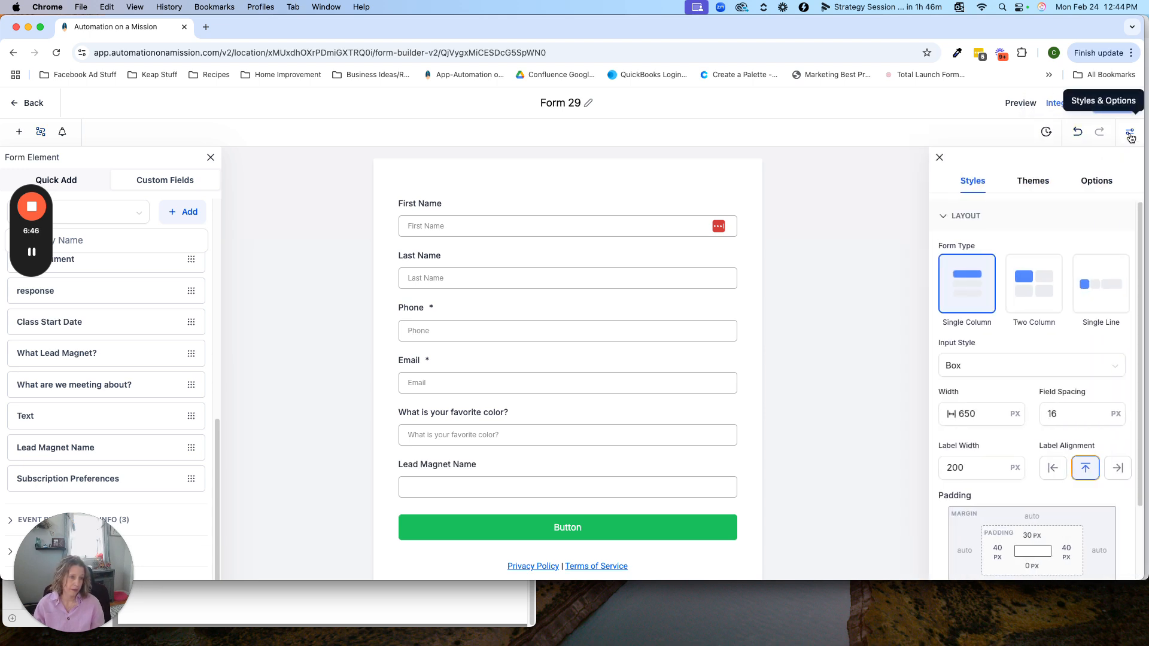
{"action": "left_click", "coordinate": [1096, 182]}
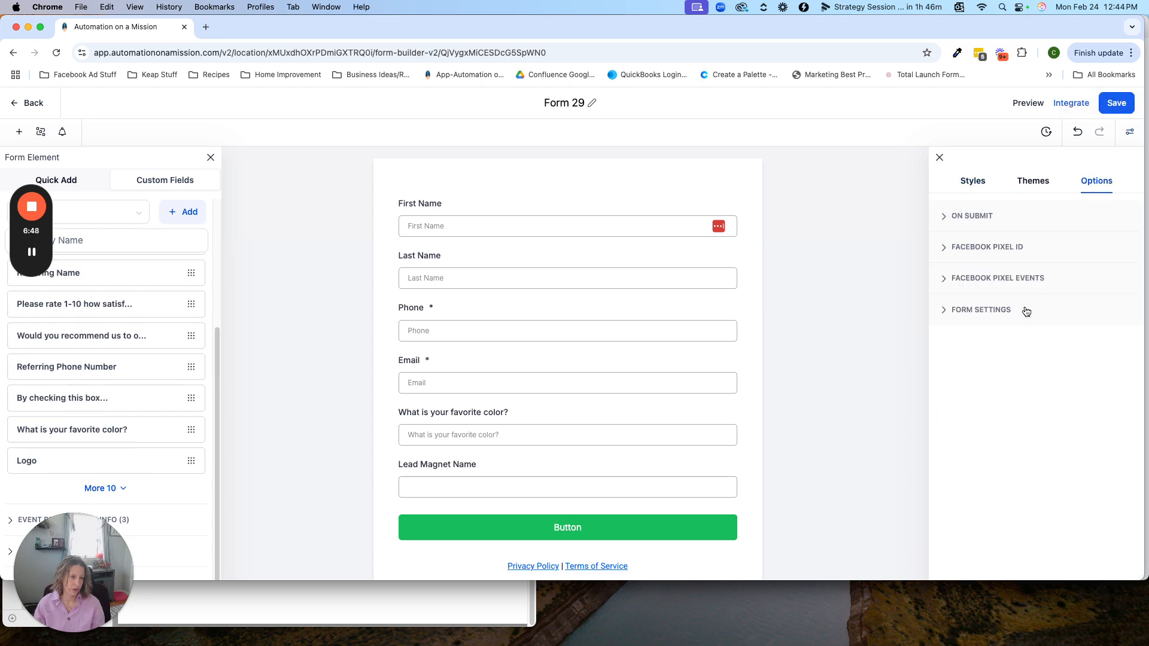
Step: Copy the form link from the integration options and open it in a new browser tab
{"action": "left_click", "coordinate": [1071, 103]}
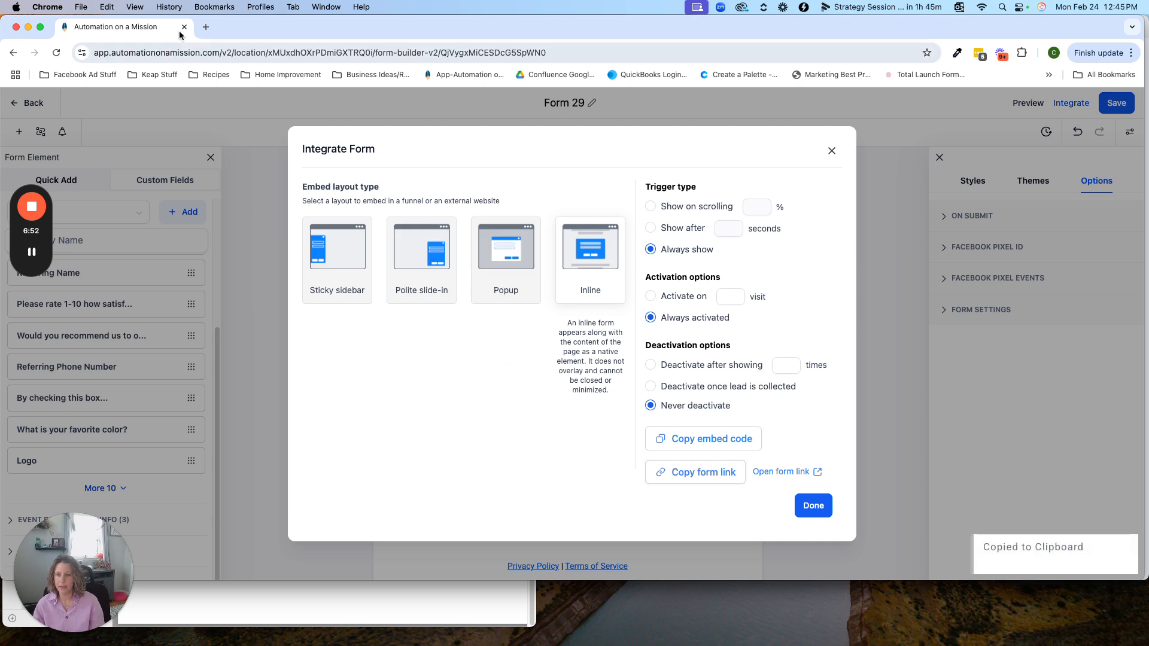
{"action": "left_click", "coordinate": [212, 29]}
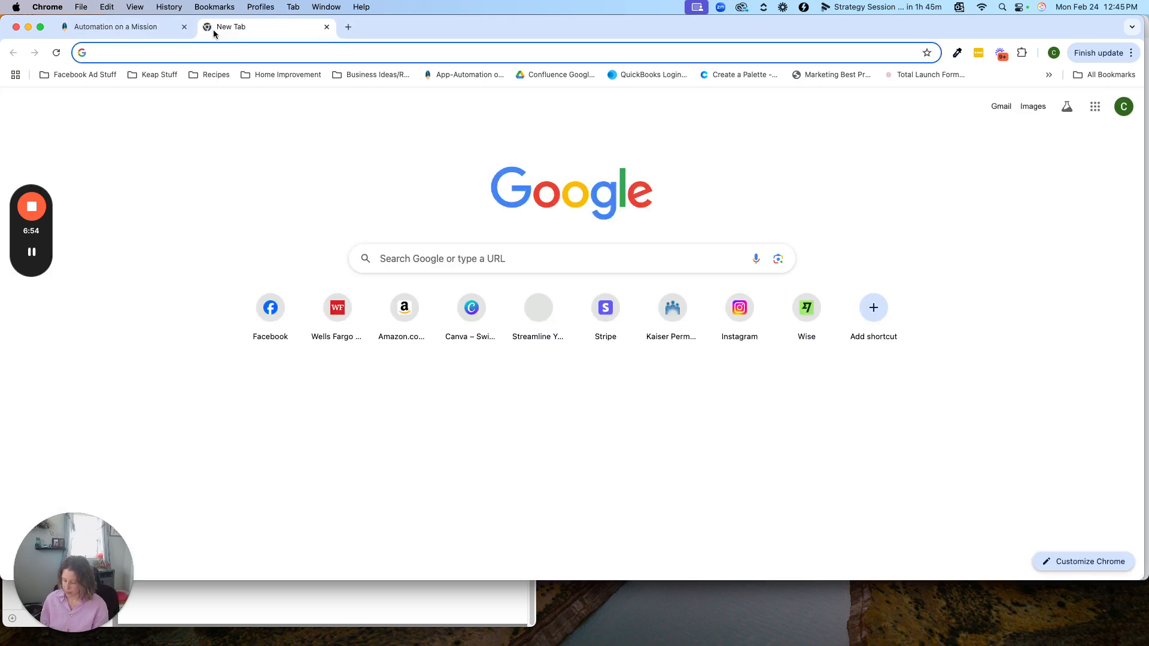
{"action": "type", "text": "https://link.automationonamission.com/widget/form/QjVygxMiCESDcG5SpWN0"}
{"action": "key", "text": "Return"}
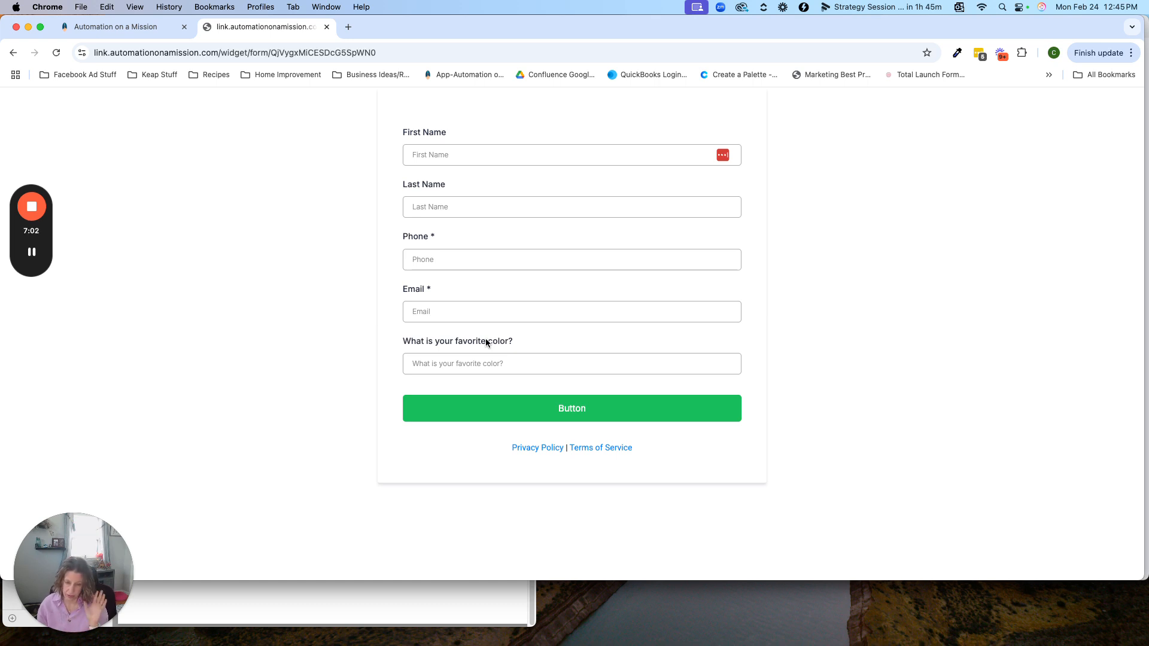
Step: Fill in the contact's first name, last name and phone number on the live form
{"action": "left_click", "coordinate": [435, 160]}
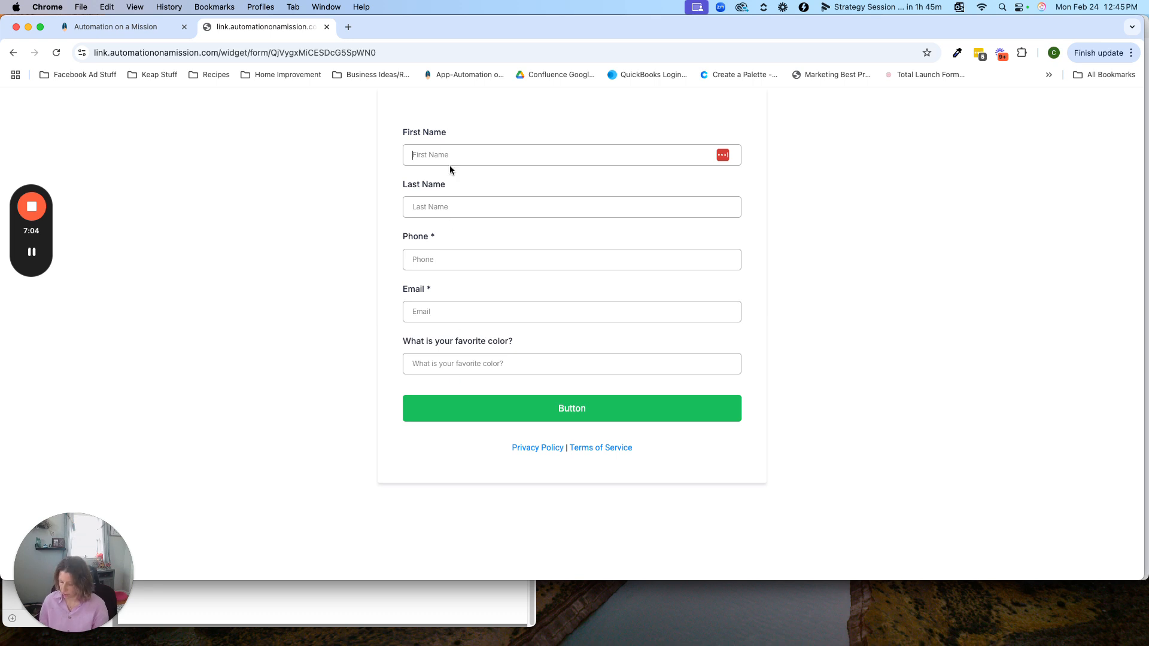
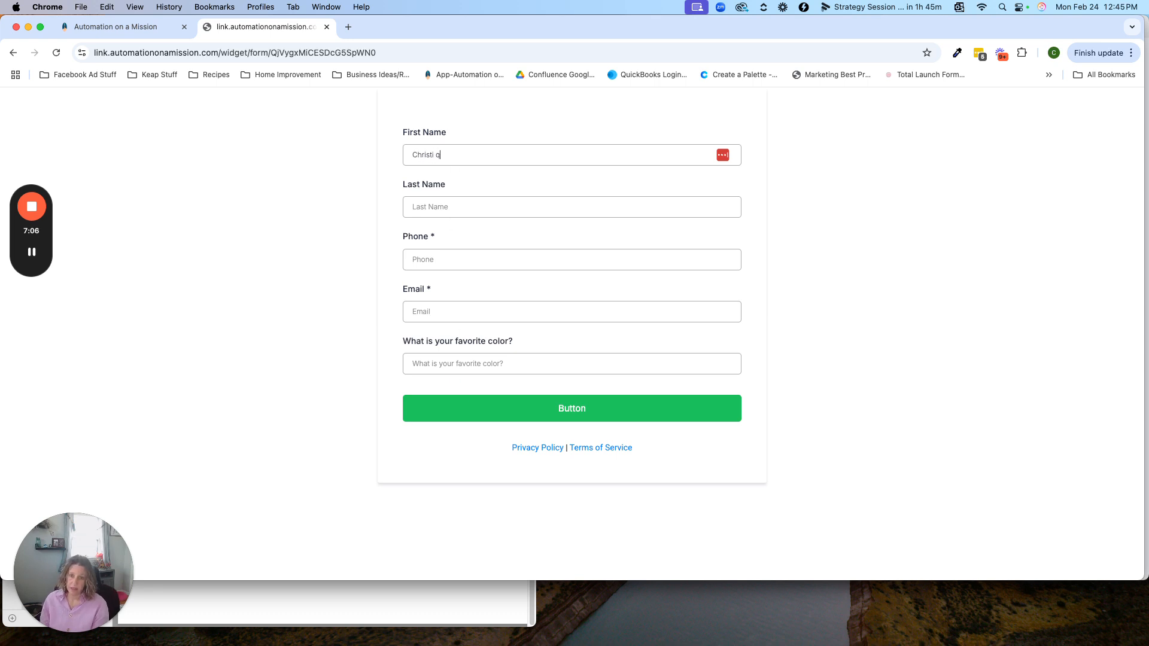
{"action": "key", "text": "Tab"}
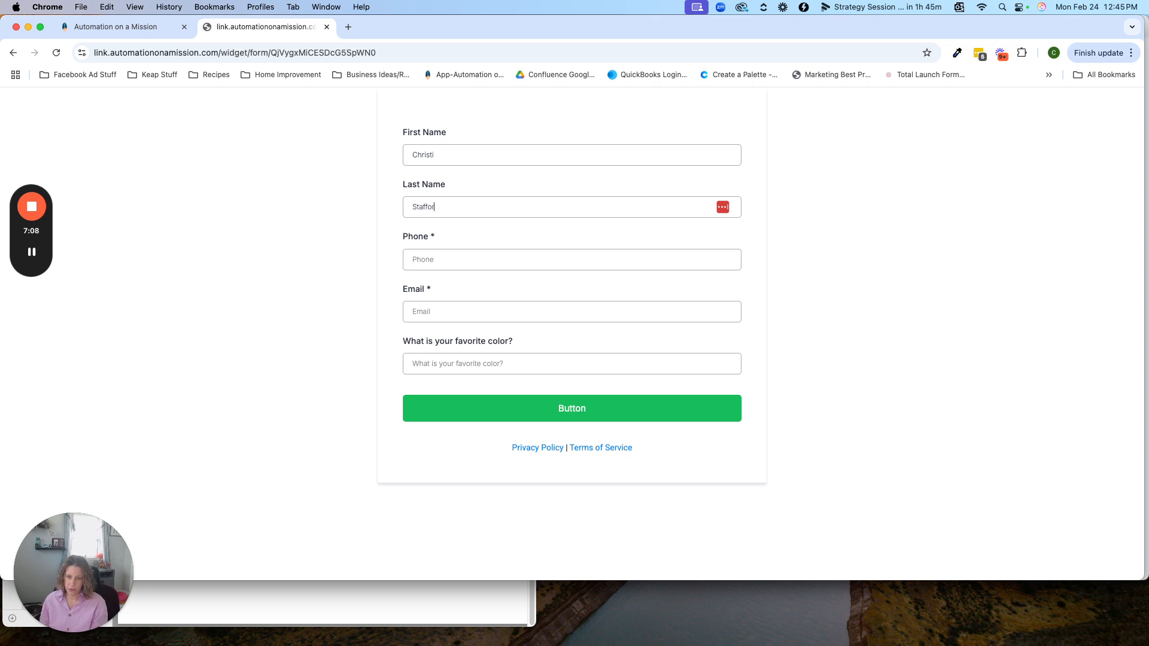
{"action": "key", "text": "Tab"}
{"action": "type", "text": "3"}
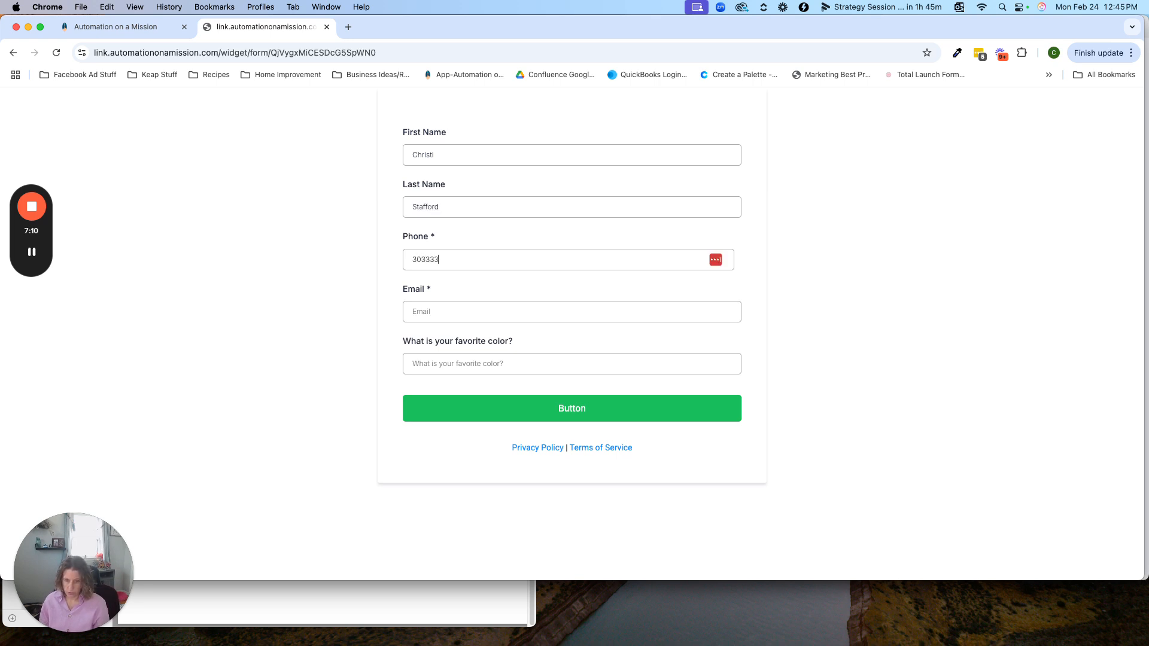
{"action": "type", "text": "03) 333-3333"}
Step: Fill in the contact's e-mail and answer the favorite color question with Blue
{"action": "key", "text": "Tab"}
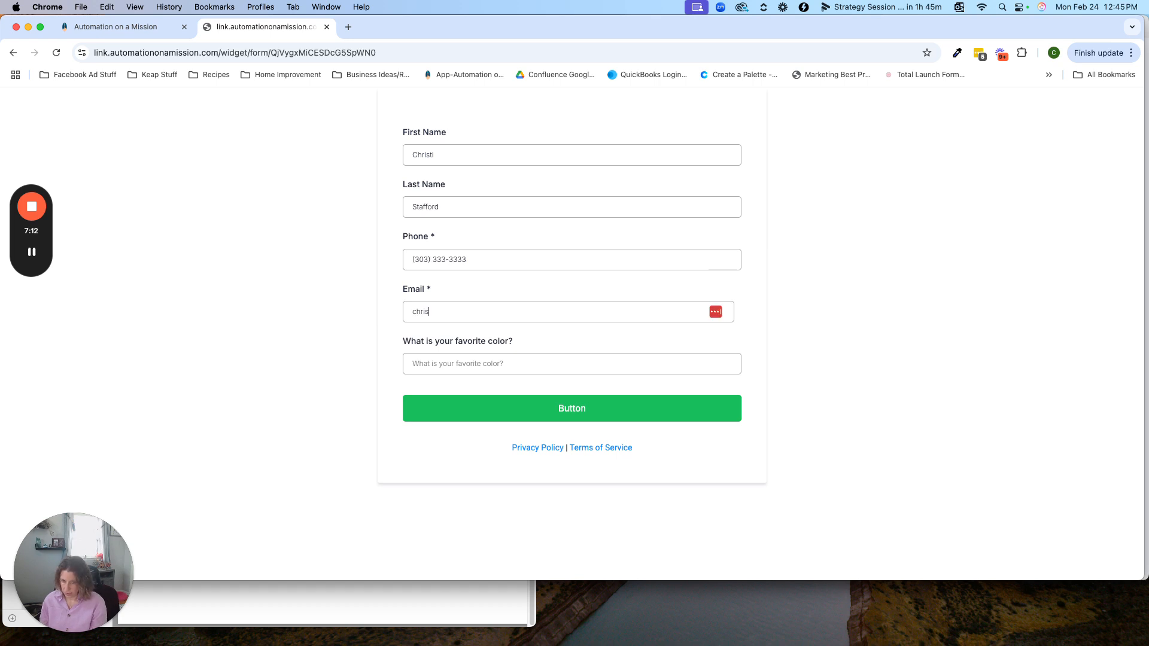
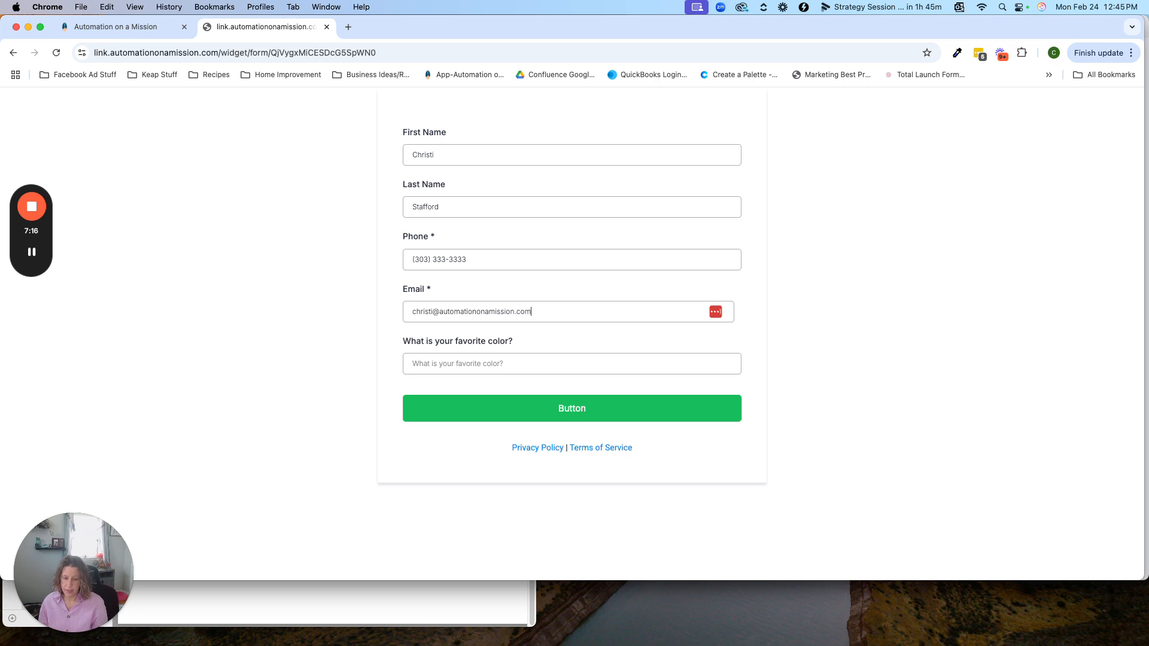
{"action": "key", "text": "Tab"}
{"action": "type", "text": "Blue"}
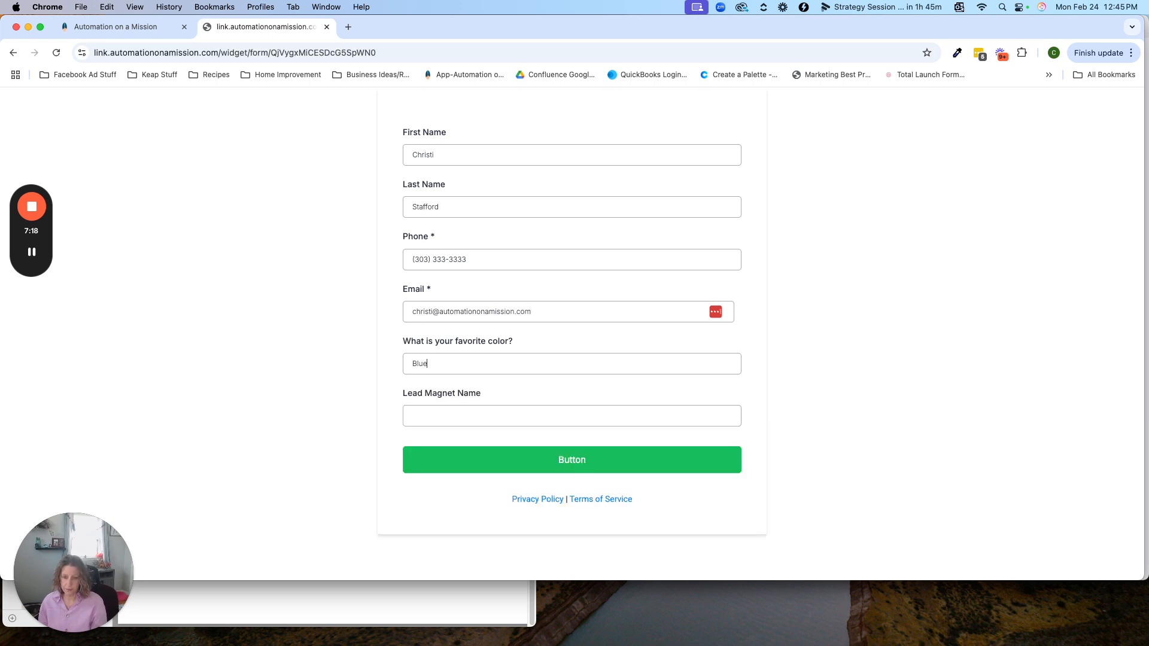
Step: Change the favorite color answer to yellow, then back to blue
{"action": "key", "text": "super+a"}
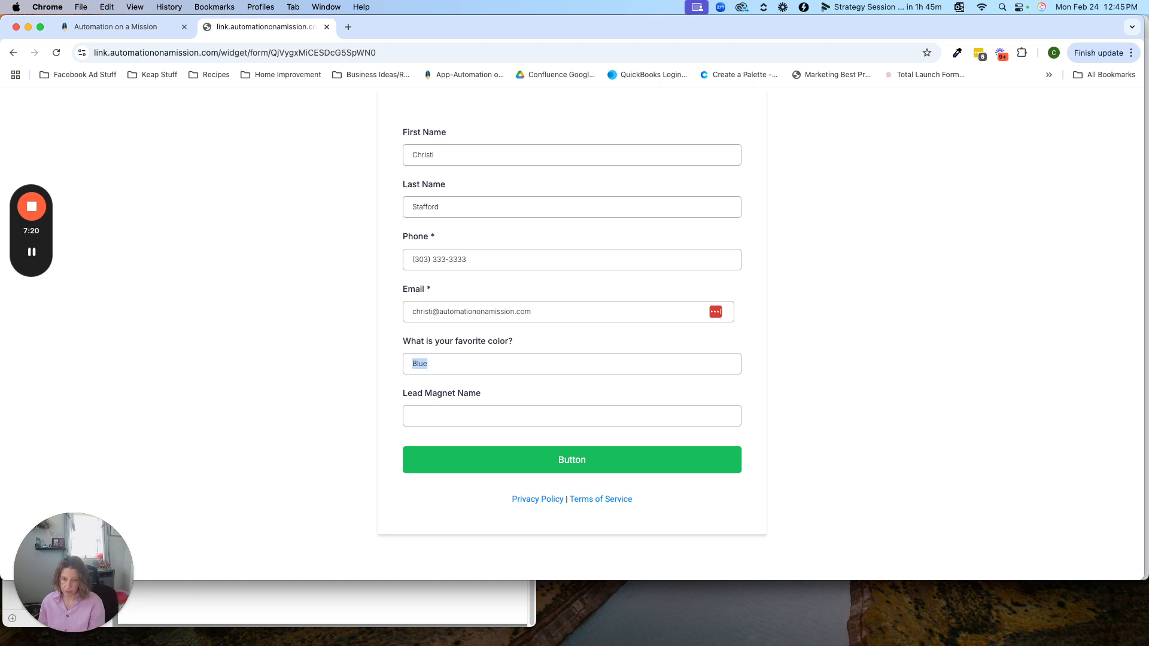
{"action": "type", "text": "yellow"}
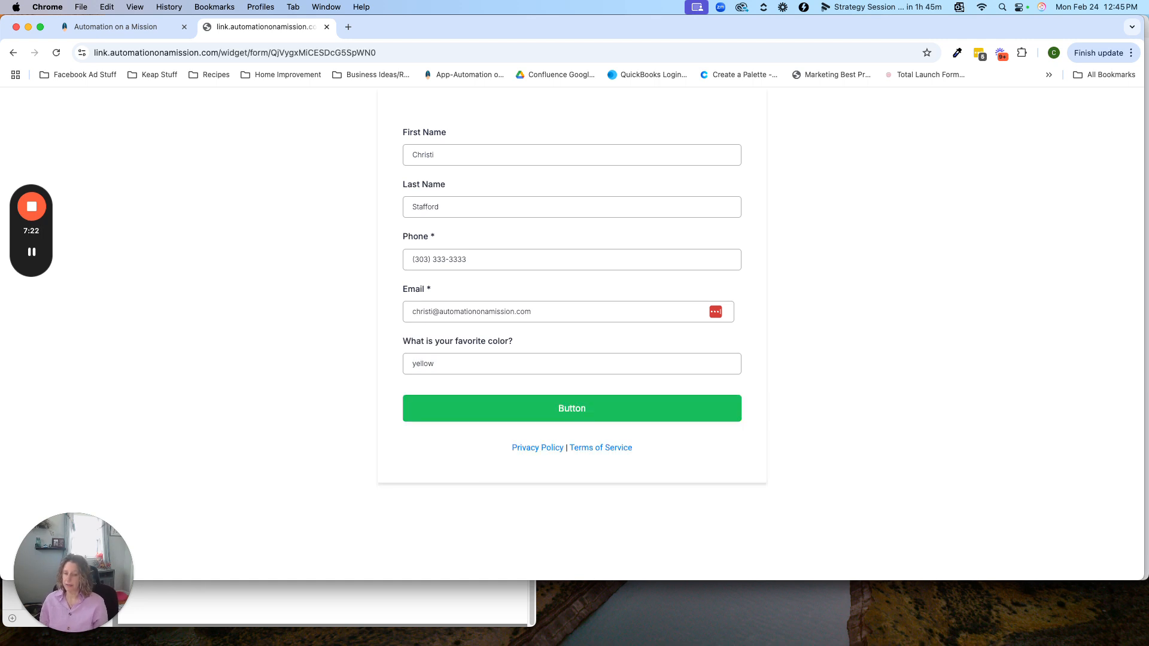
{"action": "key", "text": "super+a"}
{"action": "type", "text": "blue"}
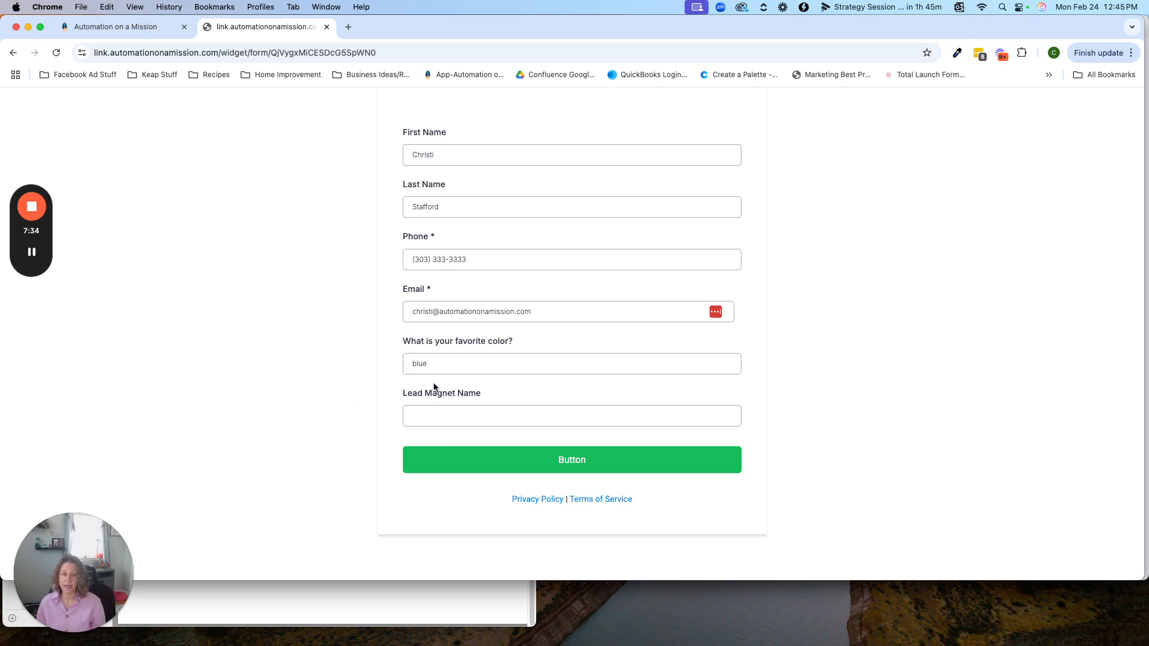
Step: Replace the favorite color answer with red and select it again
{"action": "double_click", "coordinate": [438, 364]}
{"action": "type", "text": "red"}
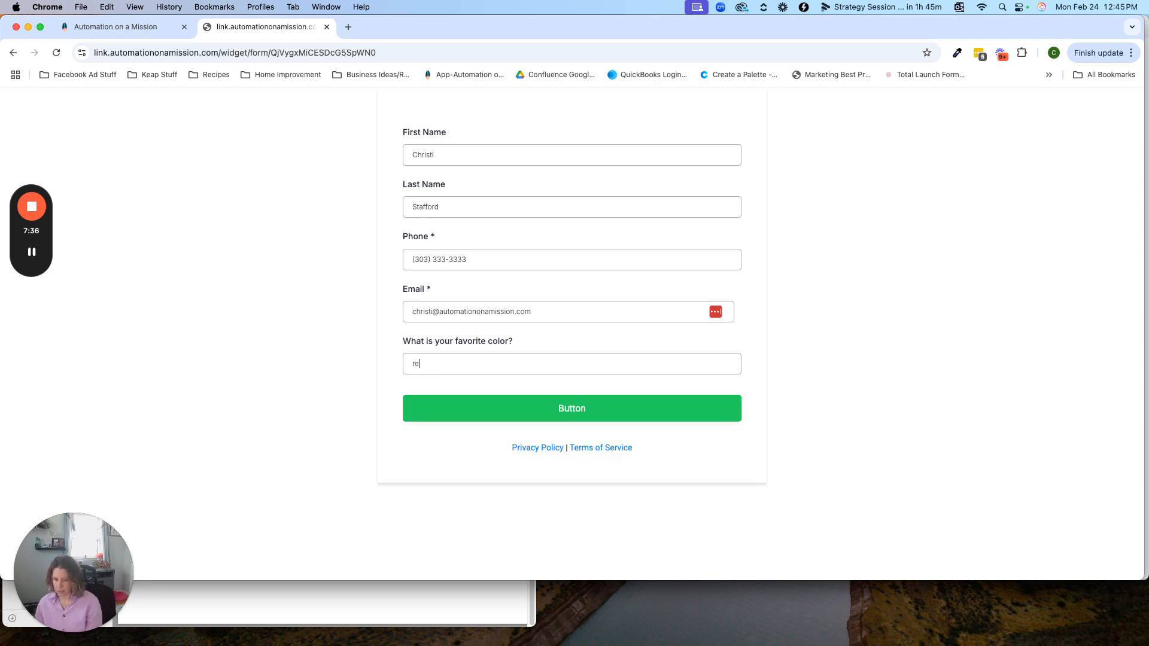
{"action": "double_click", "coordinate": [474, 374]}
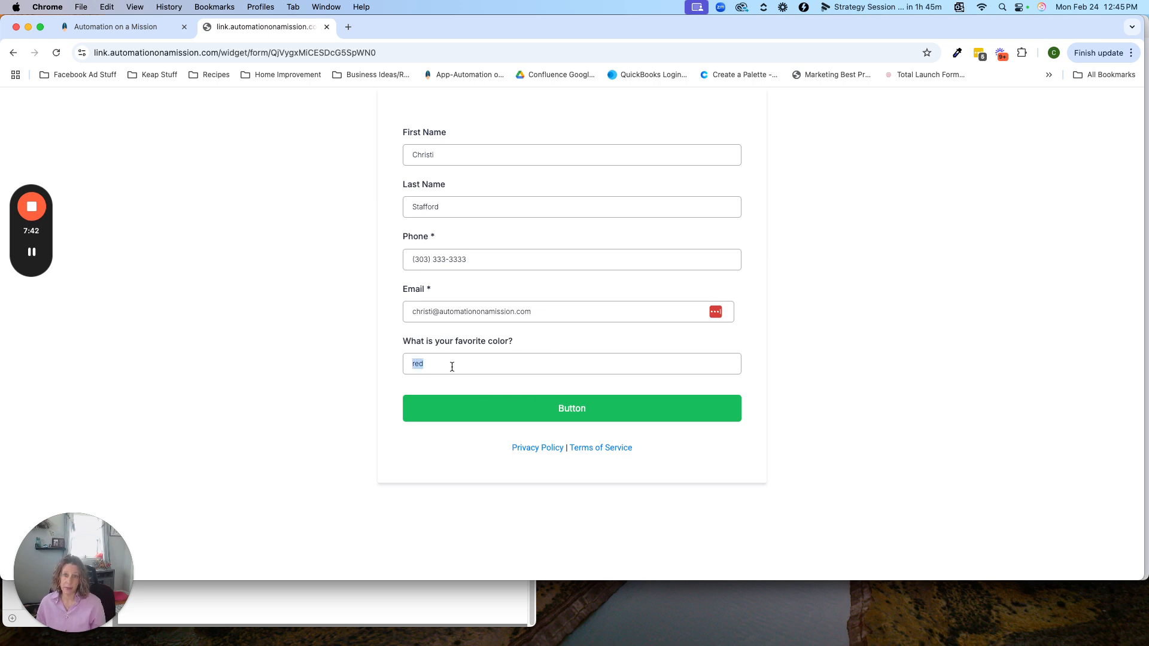